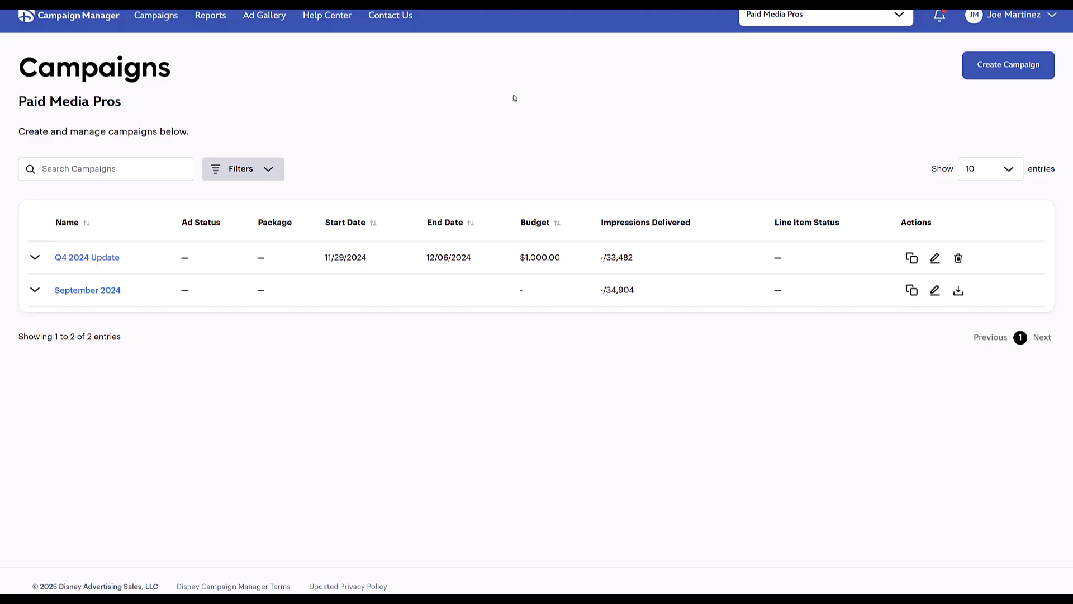
# Step: Create a new campaign named October 2025
pyautogui.click(1005, 77)
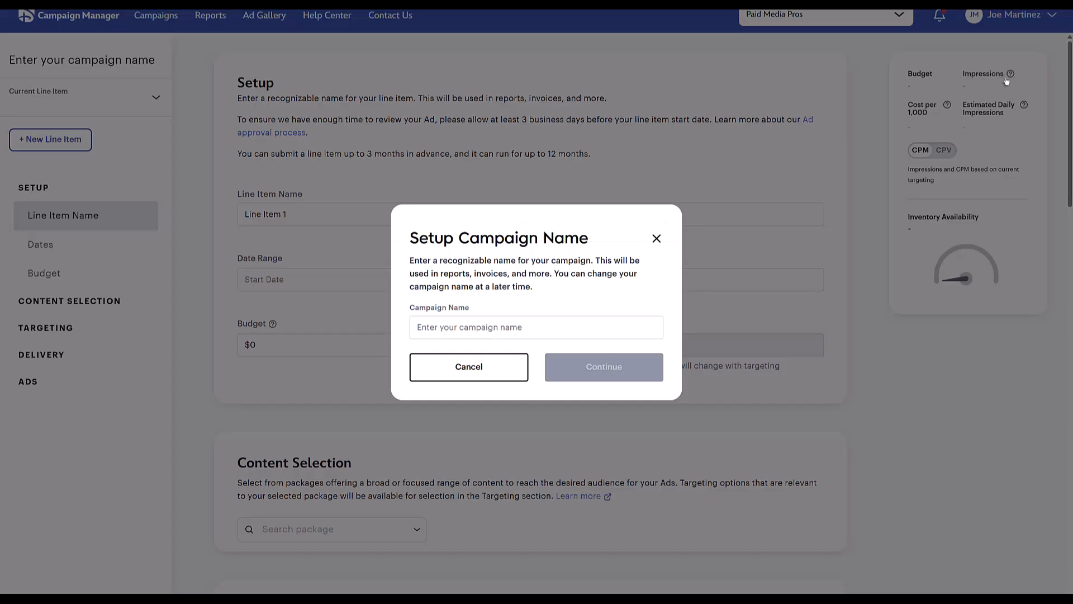
pyautogui.click(593, 330)
pyautogui.write('October 2025')
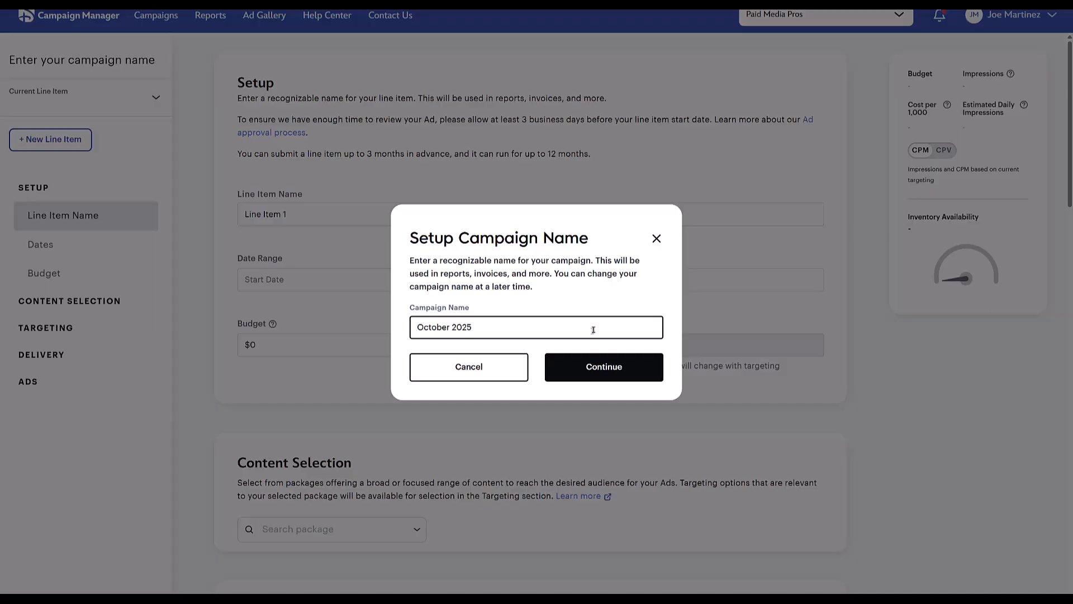
pyautogui.click(604, 366)
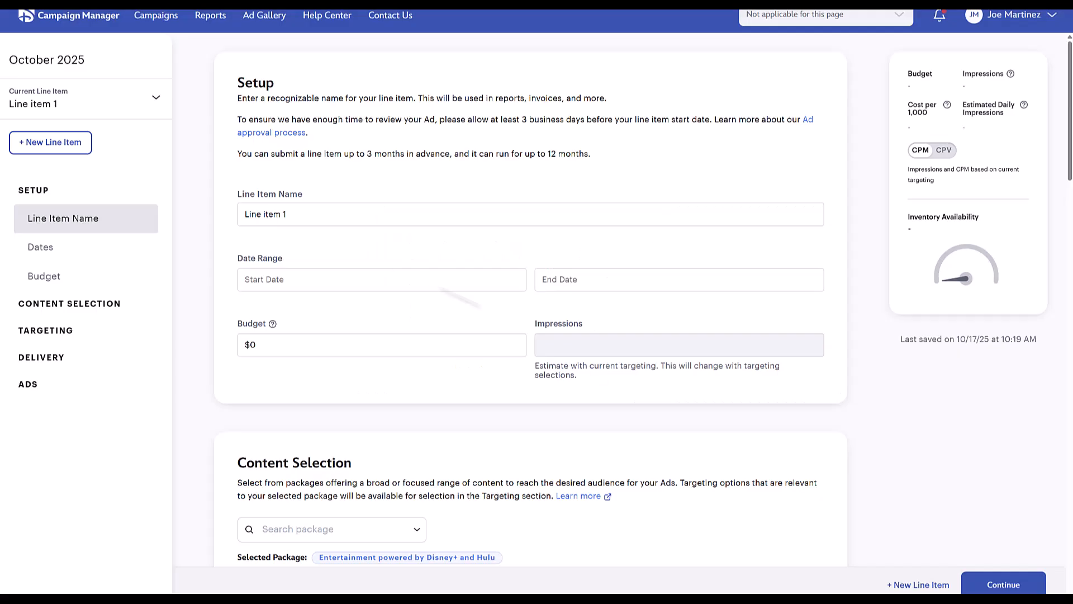
# Step: Set up the line item with the name October 2025, dates 10/17/25 to 11/17/25 and a $1,000 budget
pyautogui.click(321, 220)
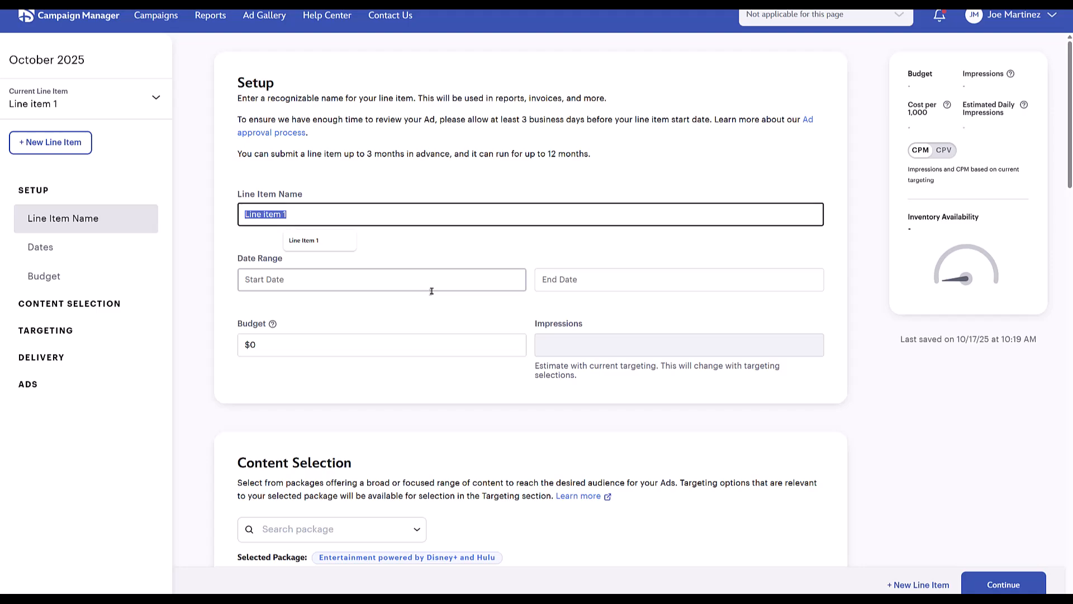
pyautogui.write('October 2025')
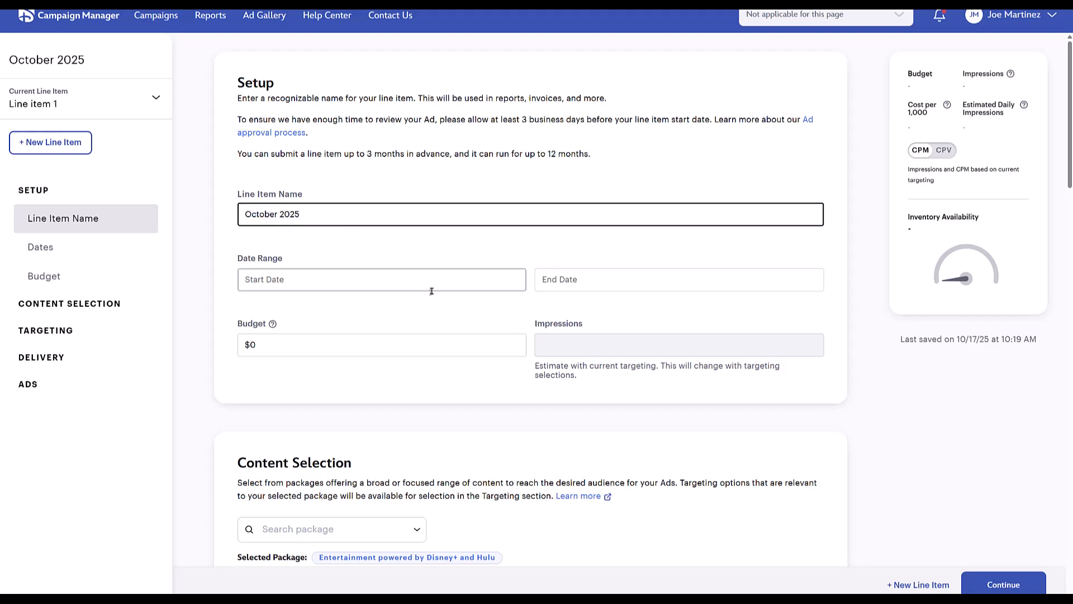
pyautogui.click(626, 283)
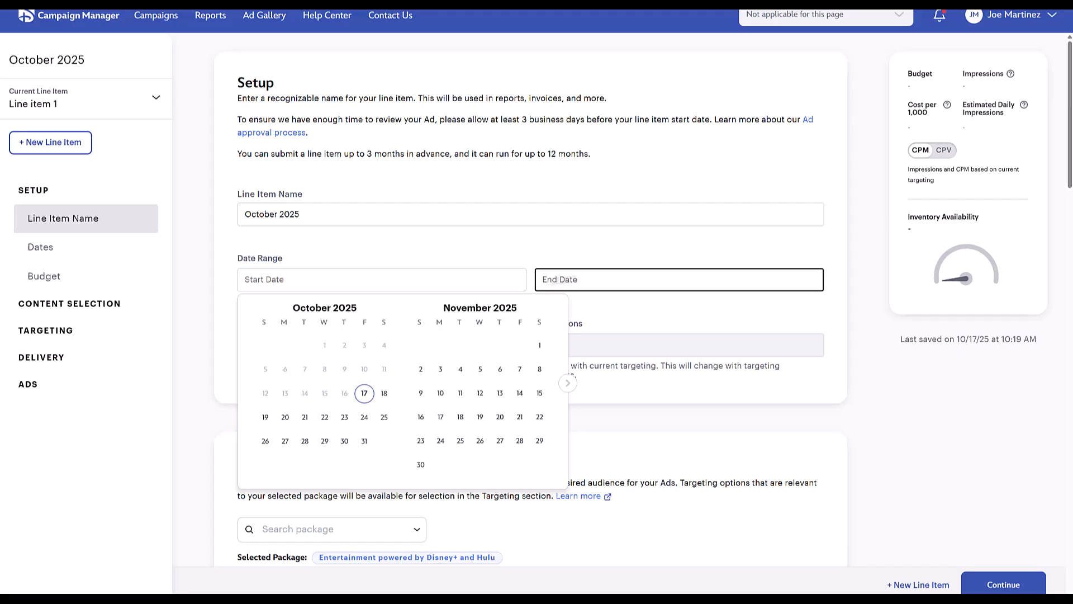
pyautogui.click(441, 417)
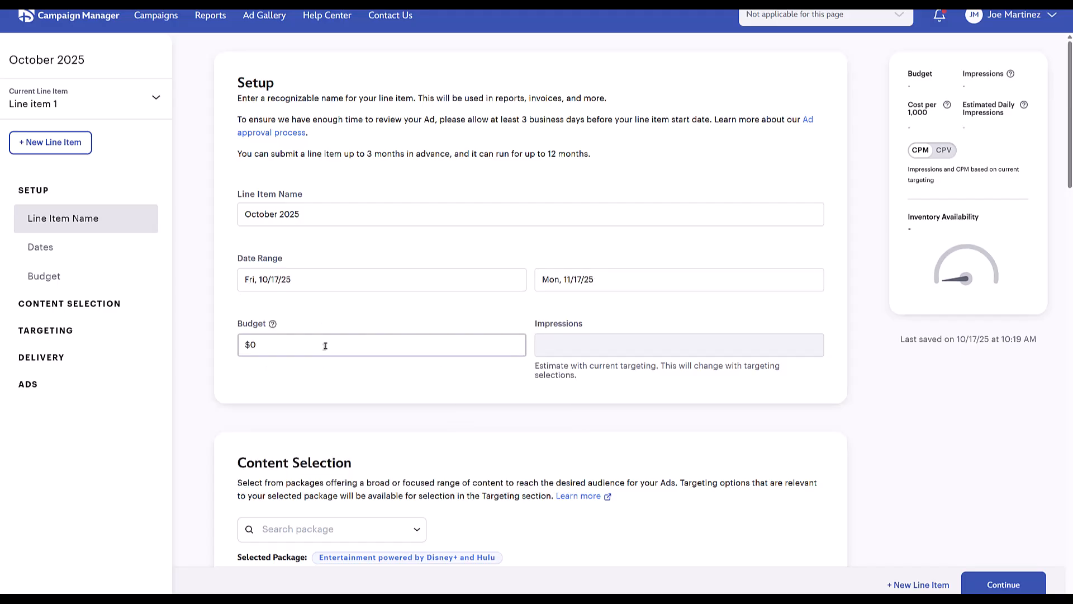
pyautogui.click(325, 346)
pyautogui.write('1000')
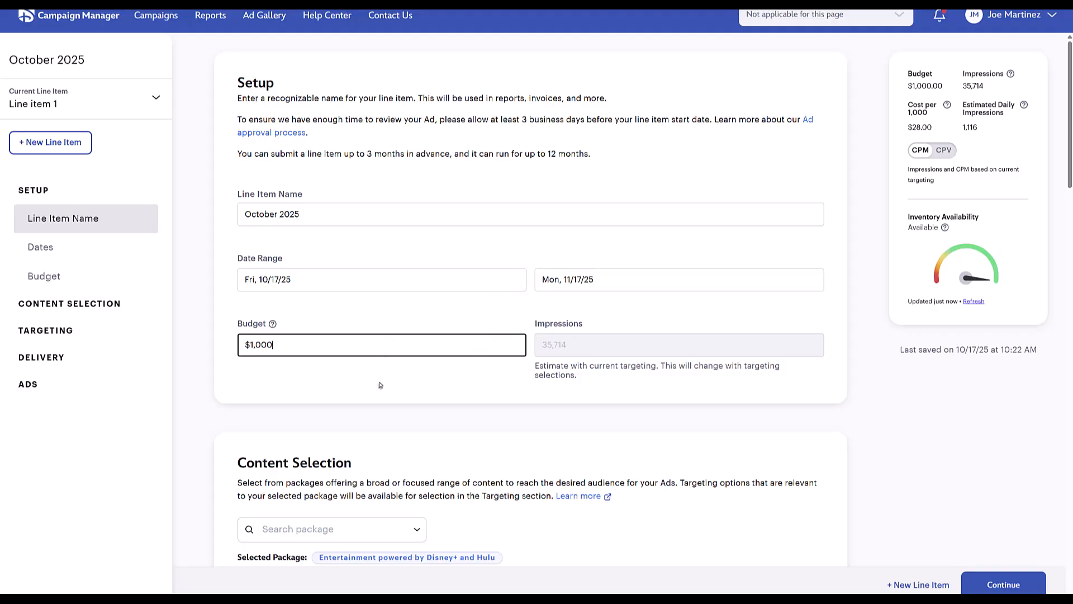
# Step: Compare the estimates for the Hulu, Disney+ and ESPN packages, and reselect Entertainment powered by Disney+ and Hulu
pyautogui.scroll(-3, 409, 364)
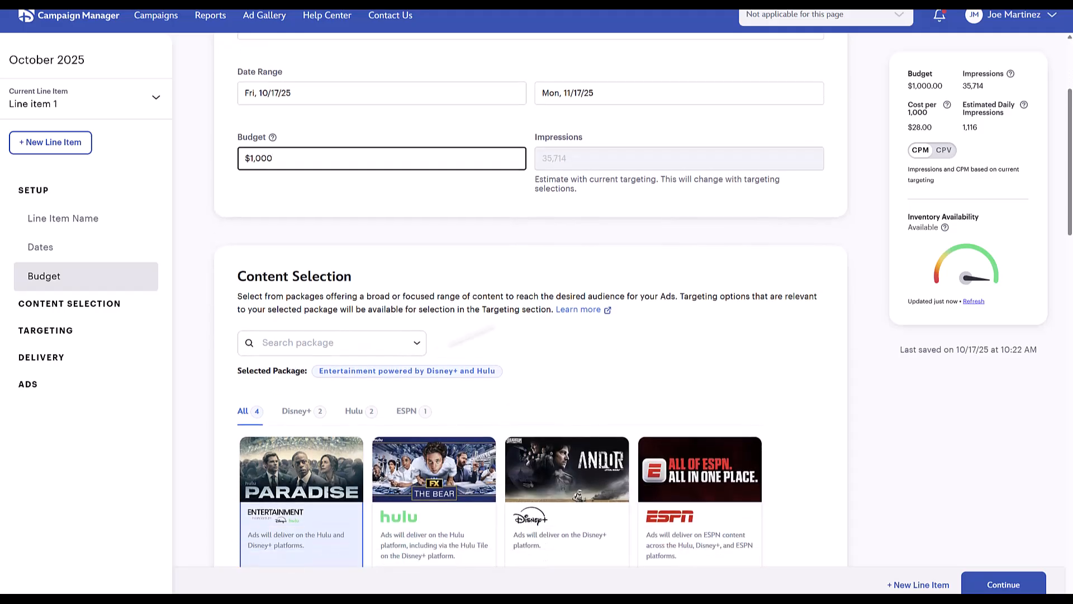
pyautogui.scroll(-3, 558, 278)
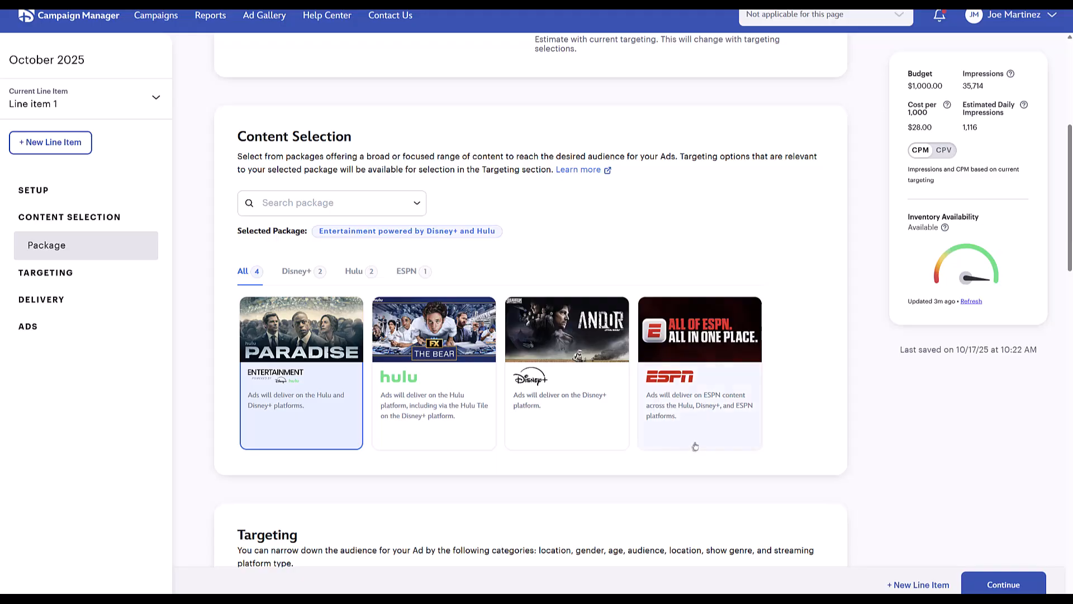
pyautogui.click(422, 431)
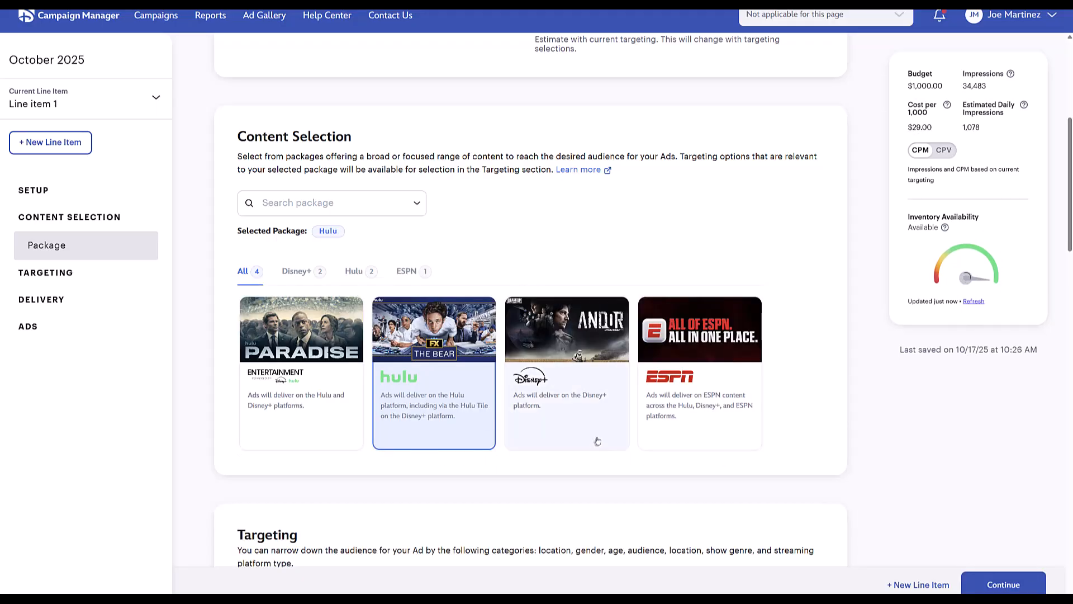
pyautogui.click(600, 444)
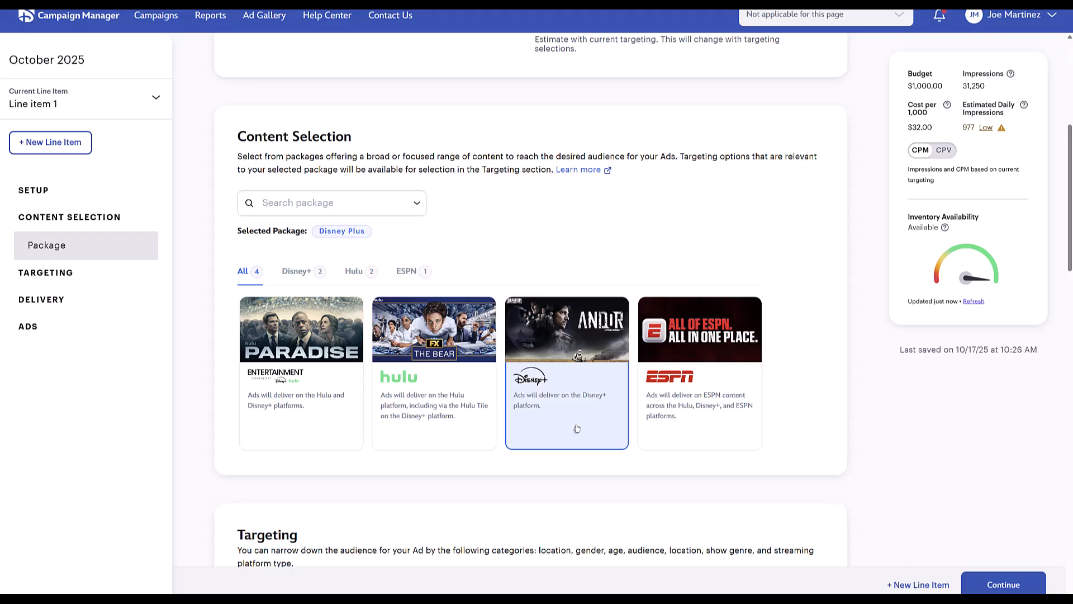
pyautogui.click(689, 439)
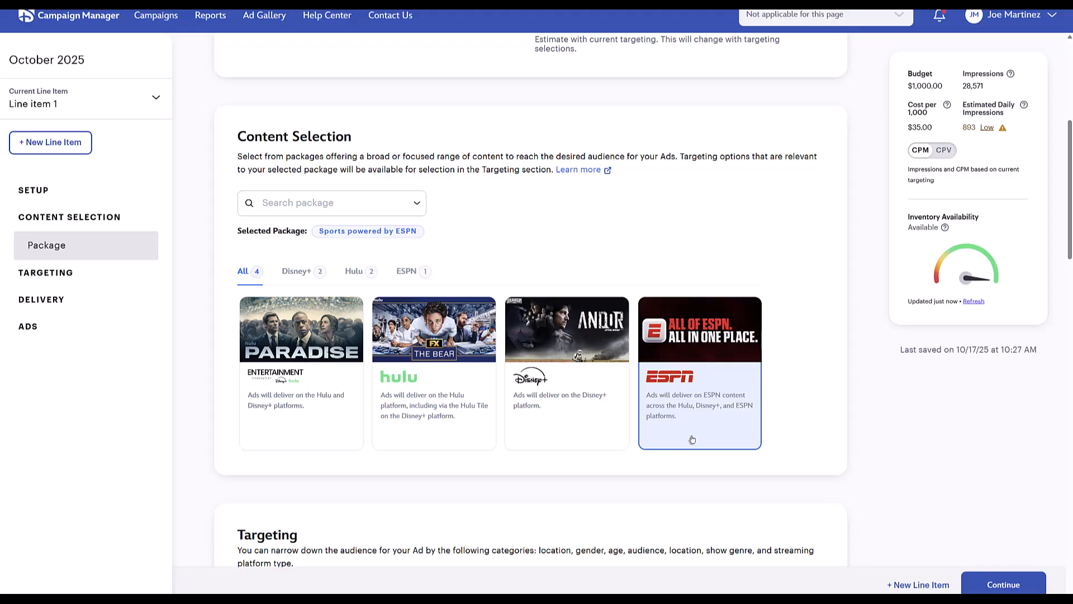
pyautogui.click(304, 415)
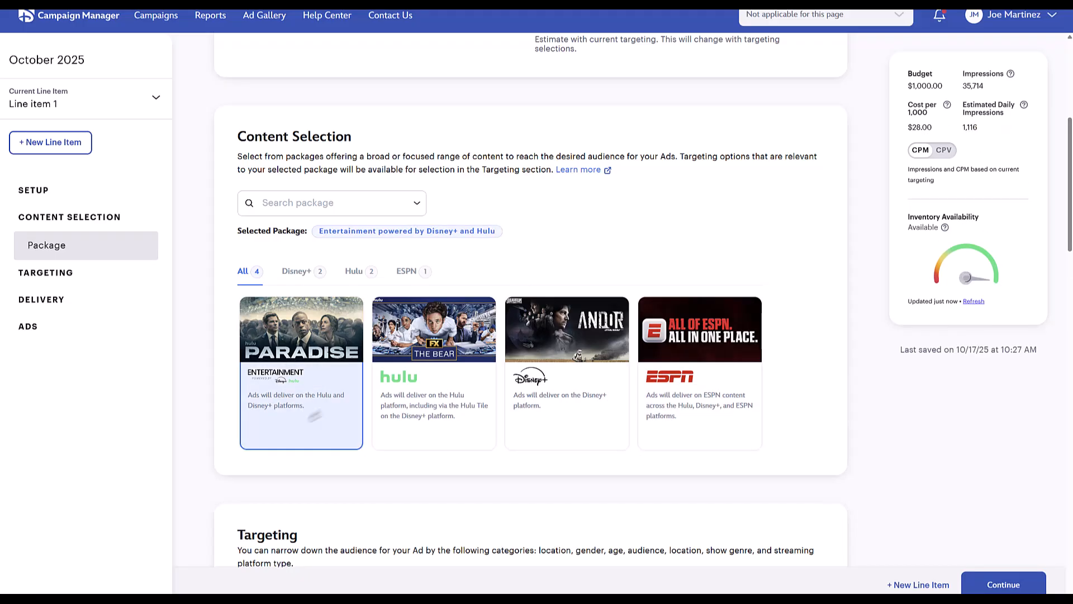
# Step: Target all genders and the age groups 18-24, 25-34, 35-49 and 50+
pyautogui.scroll(-6, 292, 391)
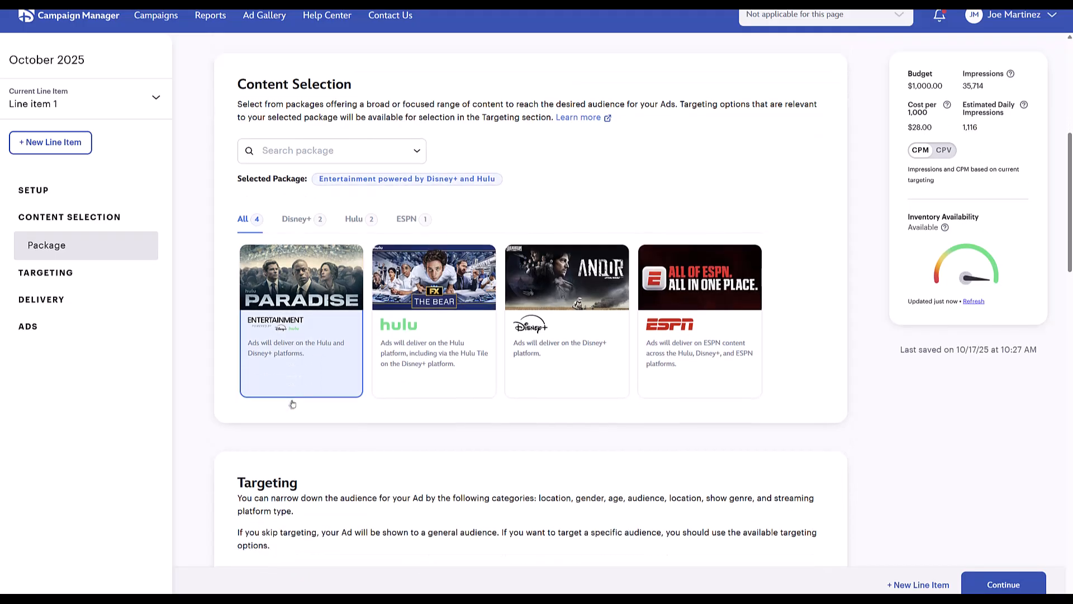
pyautogui.scroll(-2, 291, 403)
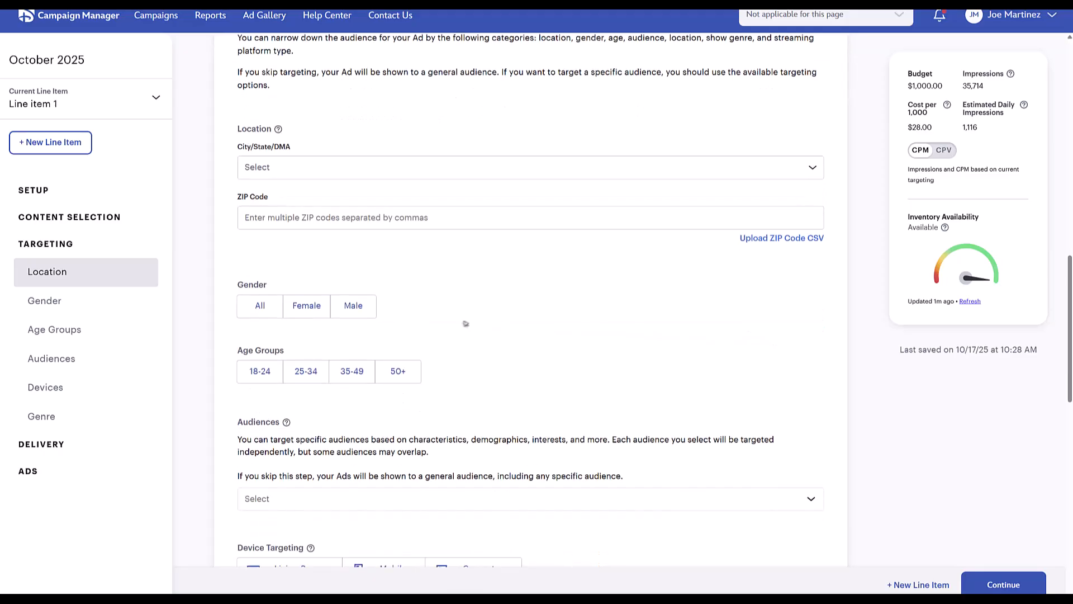
pyautogui.scroll(-4, 774, 343)
pyautogui.scroll(-3, 462, 292)
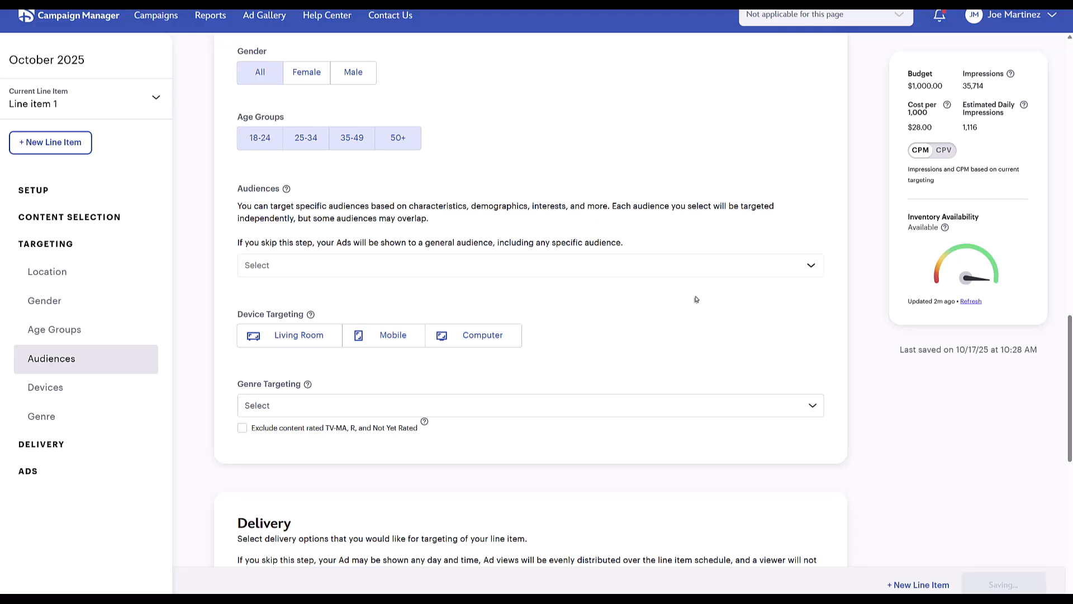
# Step: Examine the Third Party audience categories and their segments, from Demographics and Characteristics through Restaurants
pyautogui.click(695, 269)
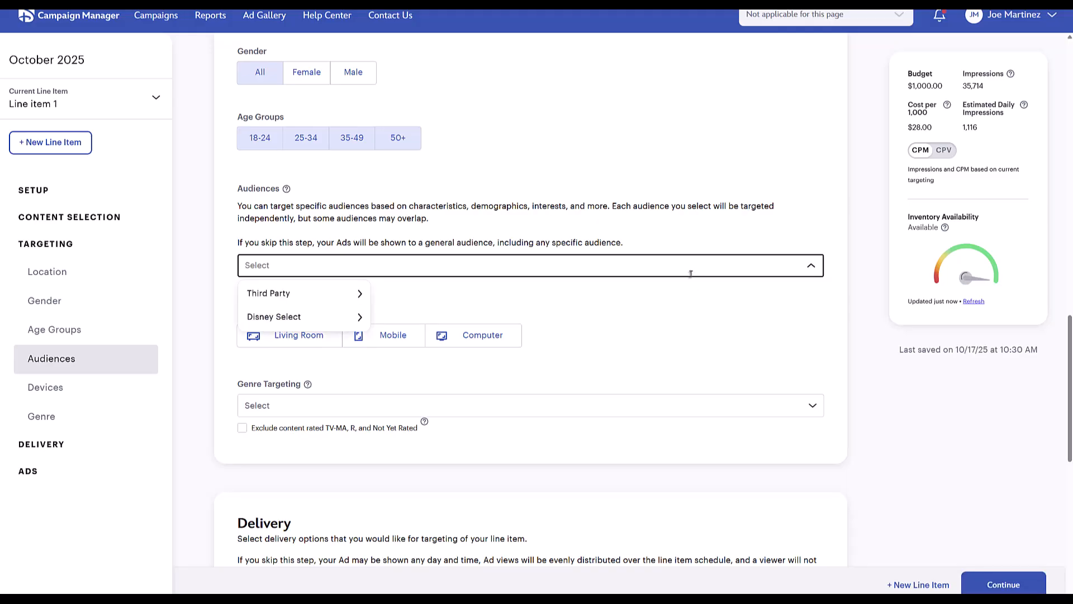
pyautogui.moveTo(348, 296)
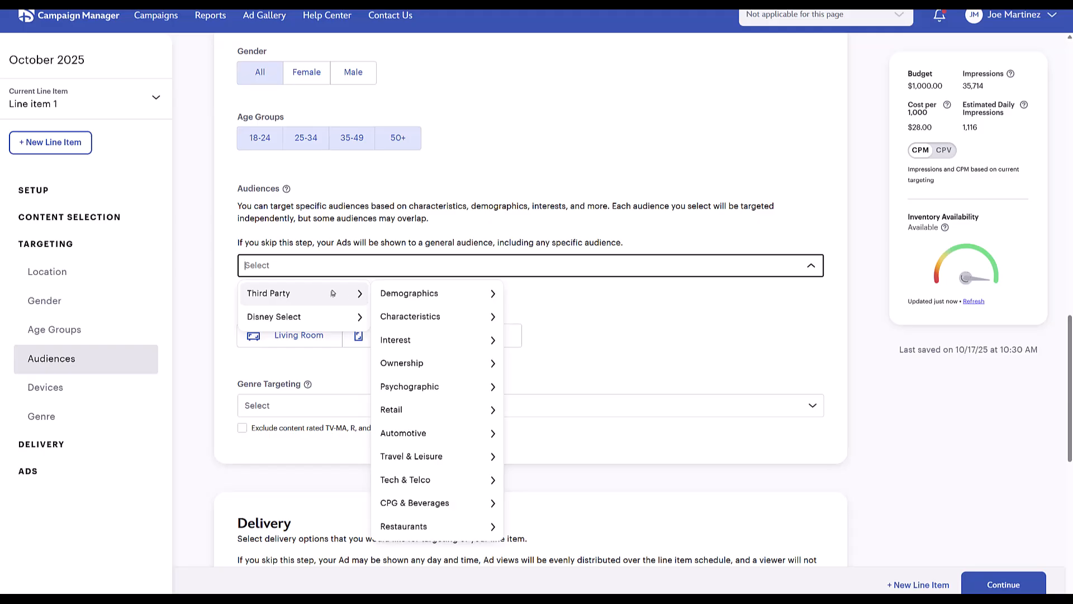
pyautogui.moveTo(416, 295)
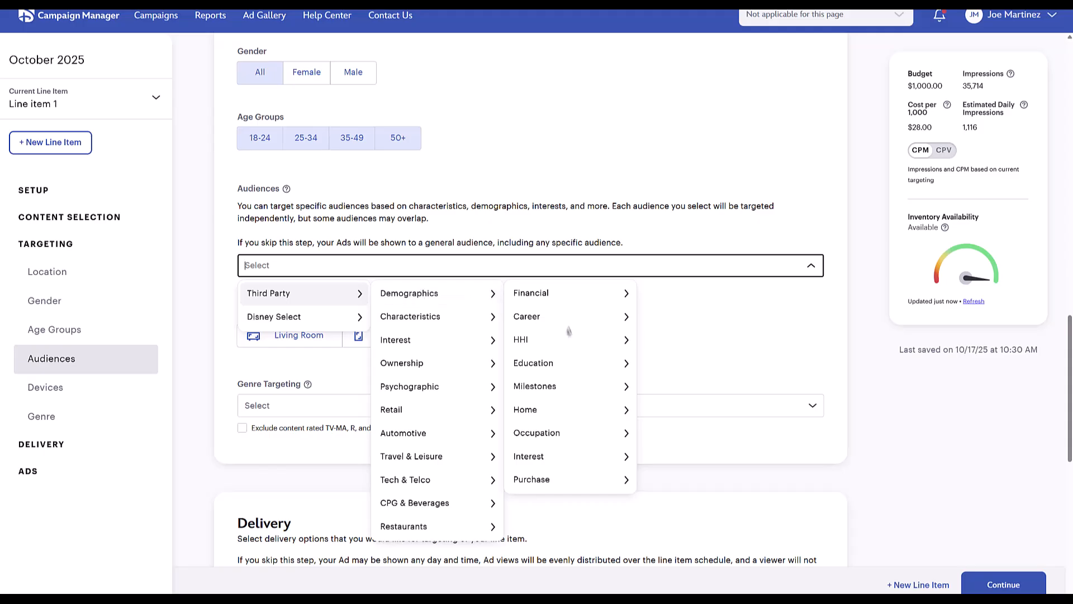
pyautogui.moveTo(573, 348)
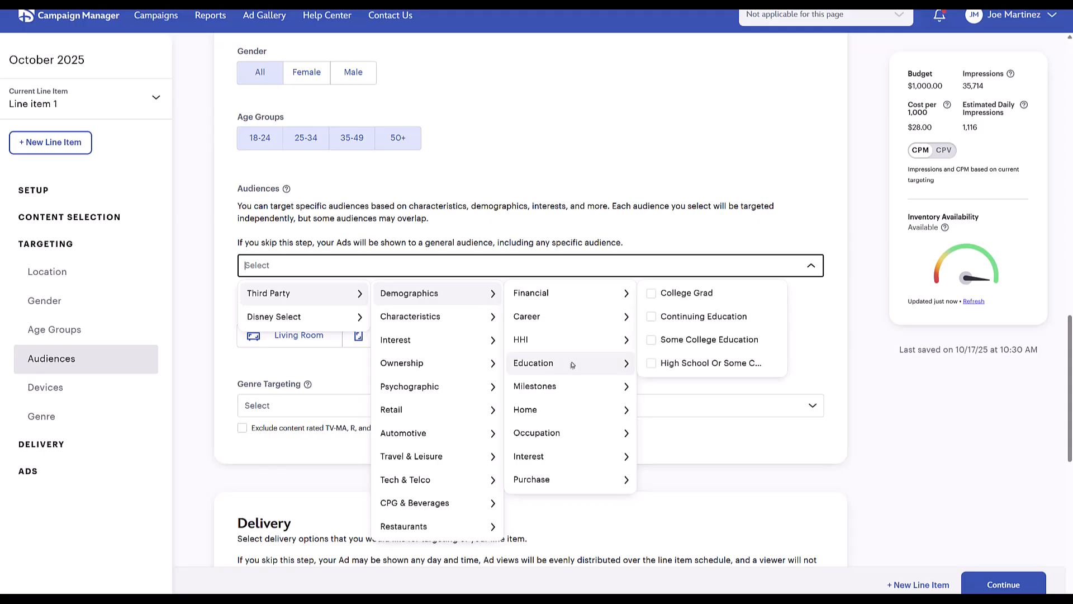
pyautogui.moveTo(459, 318)
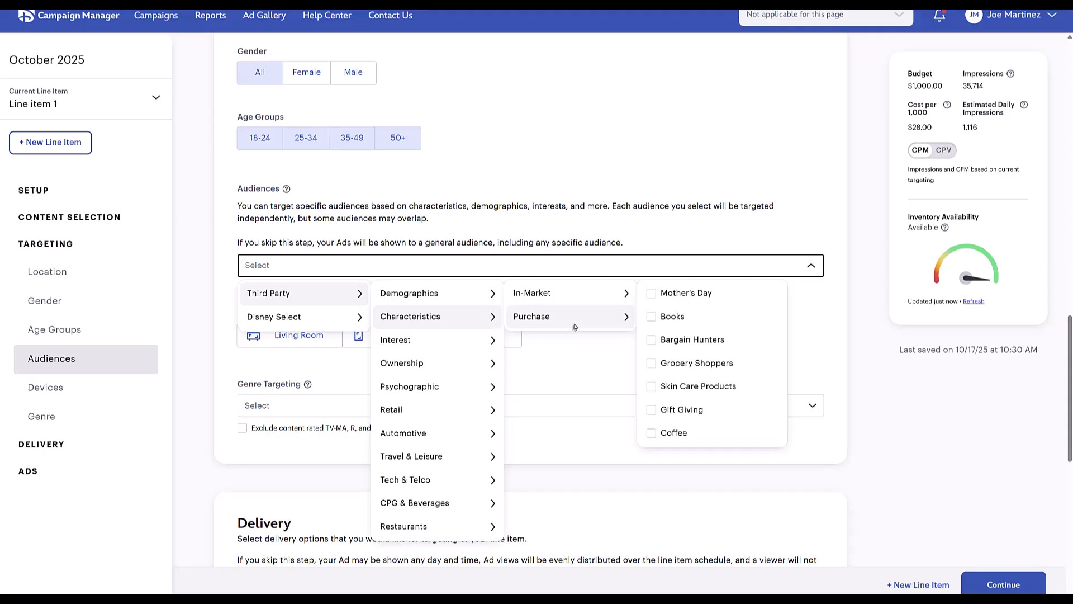
pyautogui.moveTo(578, 292)
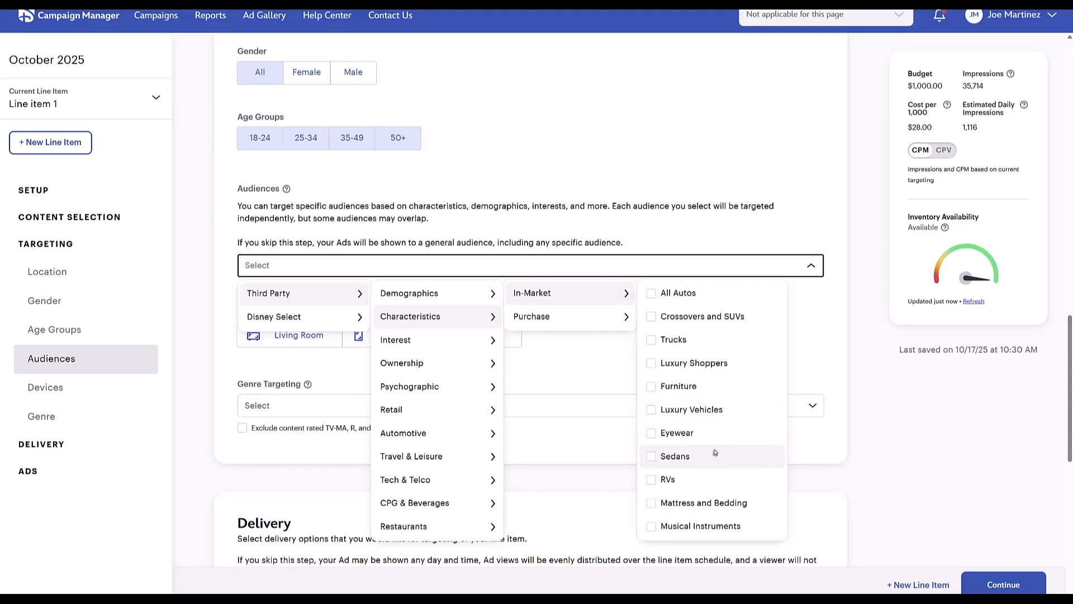
pyautogui.moveTo(443, 344)
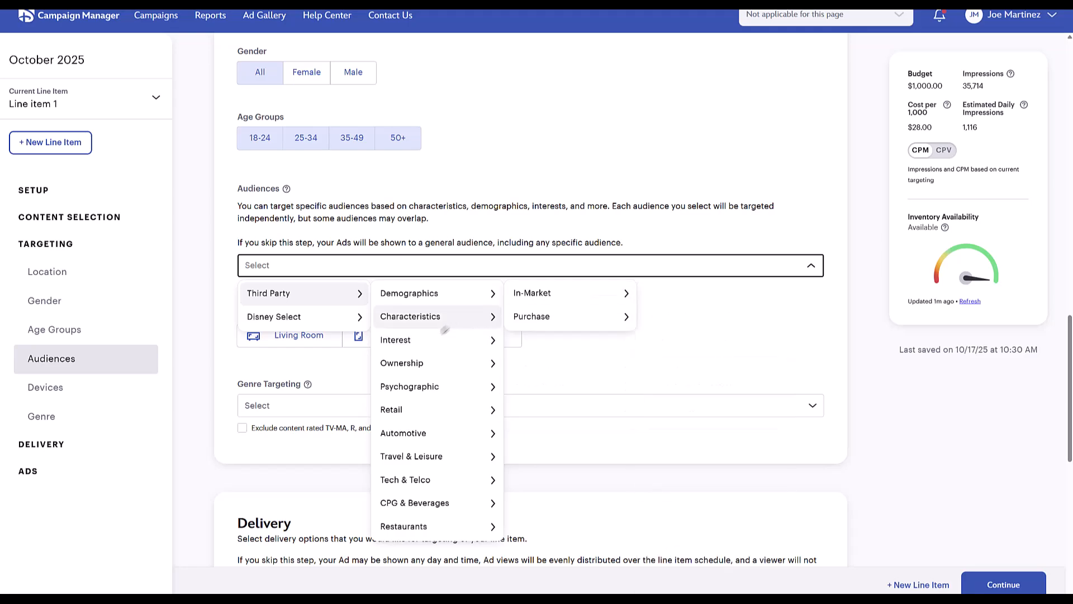
pyautogui.moveTo(425, 363)
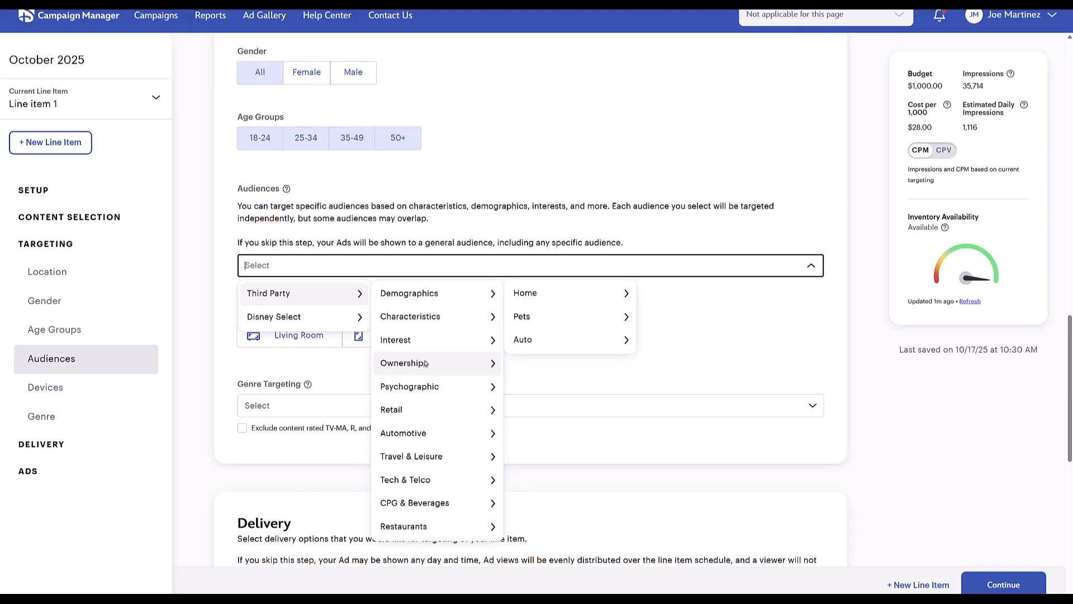
pyautogui.moveTo(457, 413)
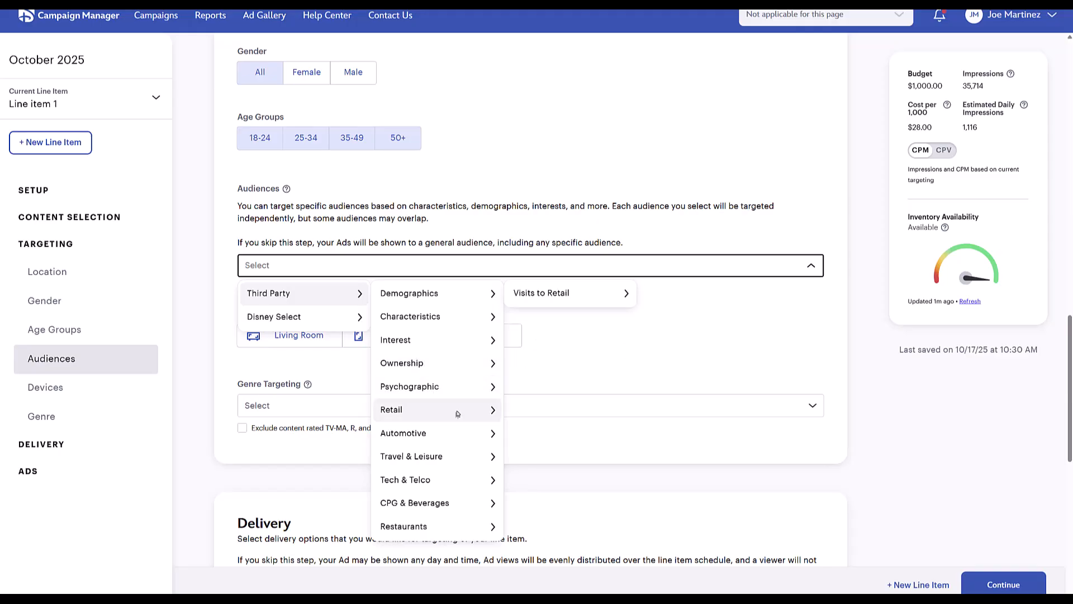
pyautogui.moveTo(446, 433)
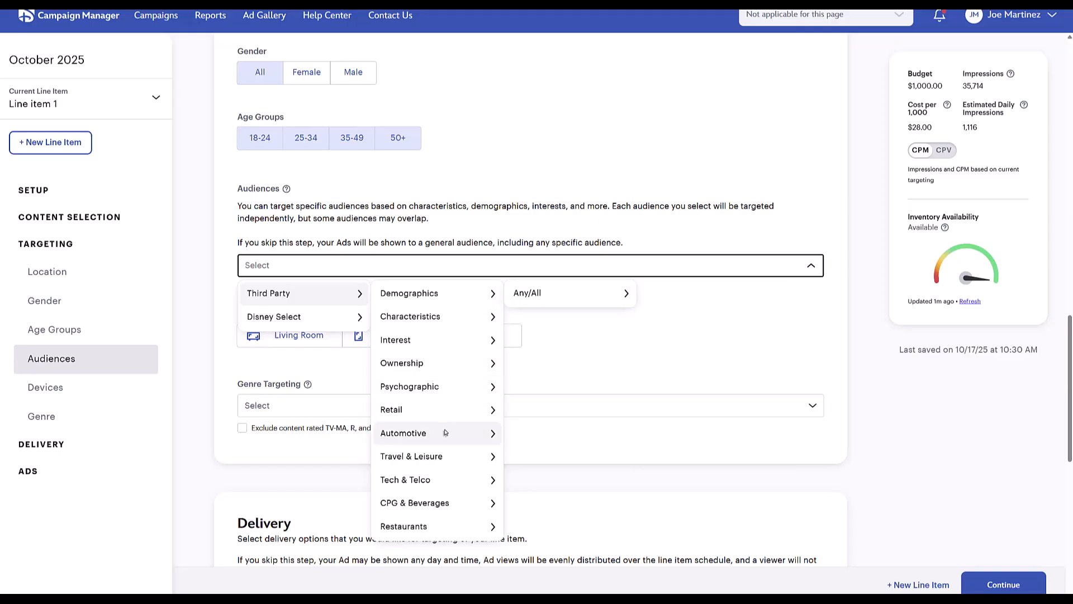
pyautogui.moveTo(442, 485)
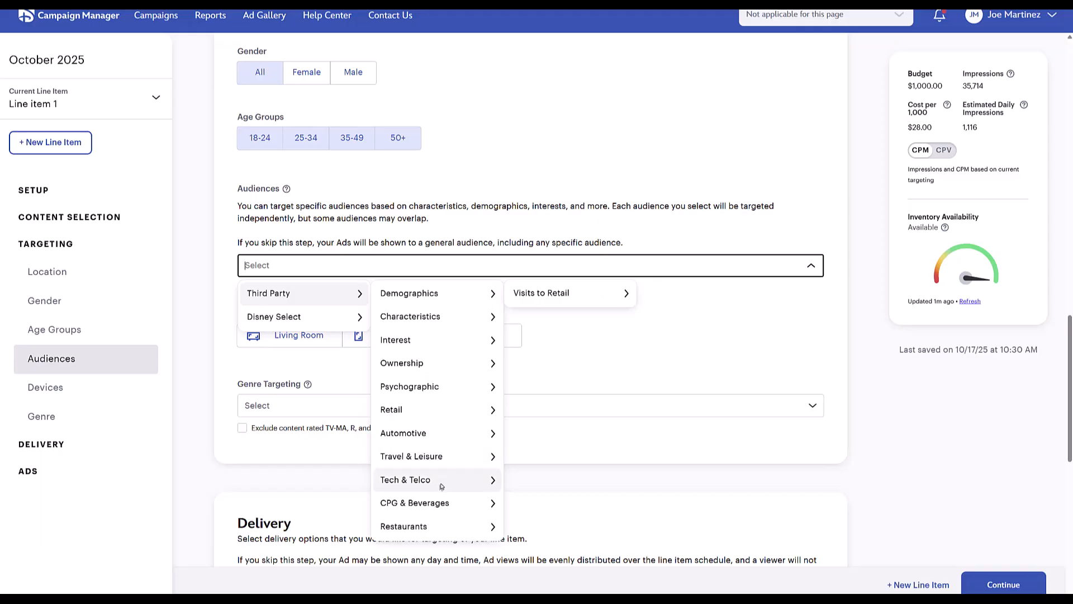
pyautogui.scroll(-1, 442, 485)
pyautogui.moveTo(604, 244)
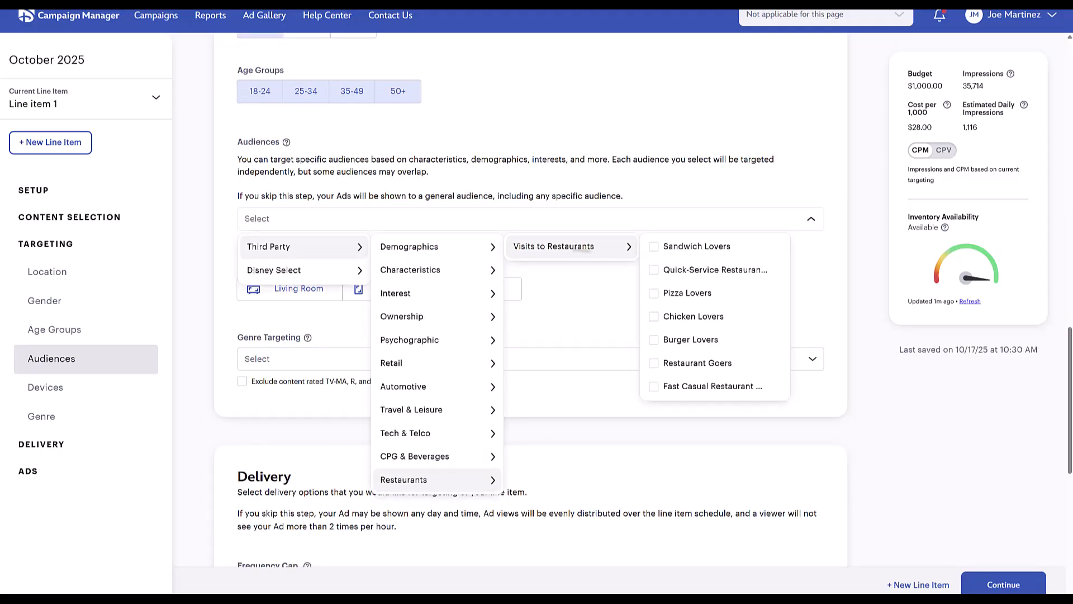
# Step: Examine the Disney Select audience categories and their segments, from Interests through Retail & Apparel
pyautogui.moveTo(308, 277)
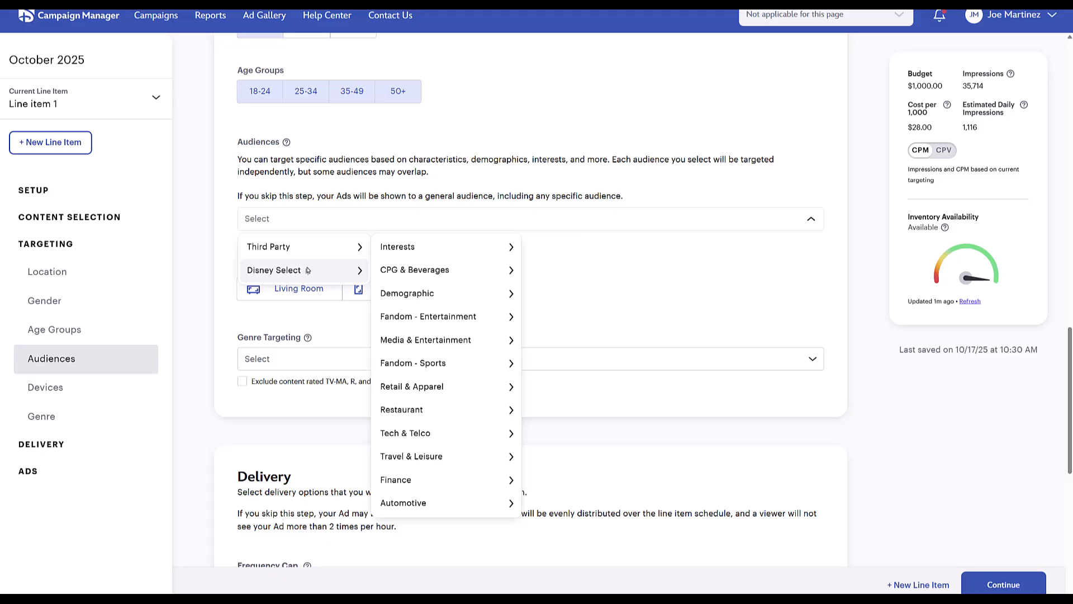
pyautogui.moveTo(456, 251)
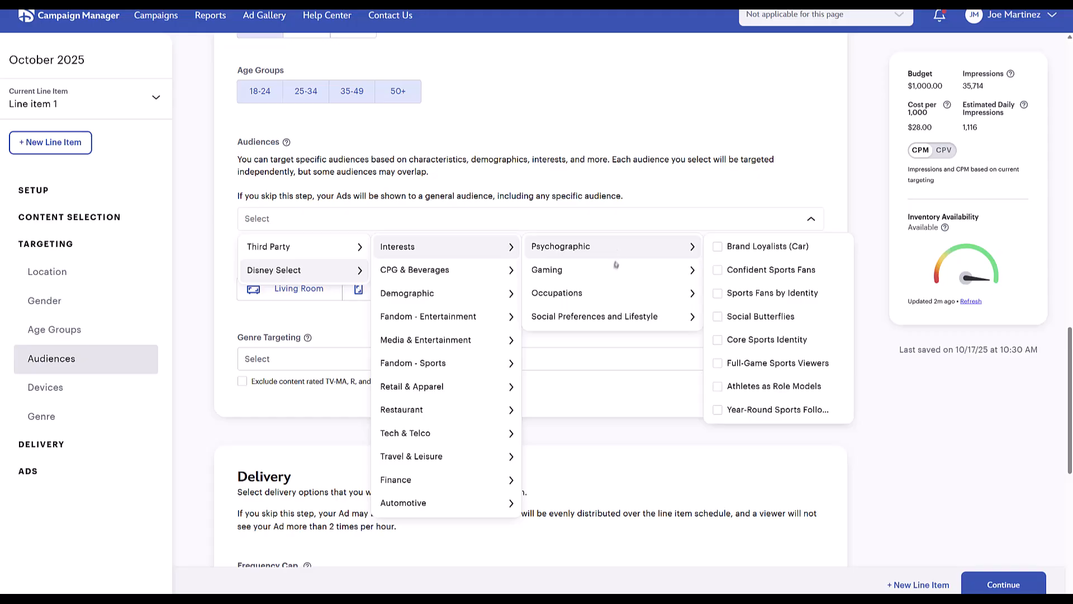
pyautogui.moveTo(467, 271)
pyautogui.moveTo(657, 252)
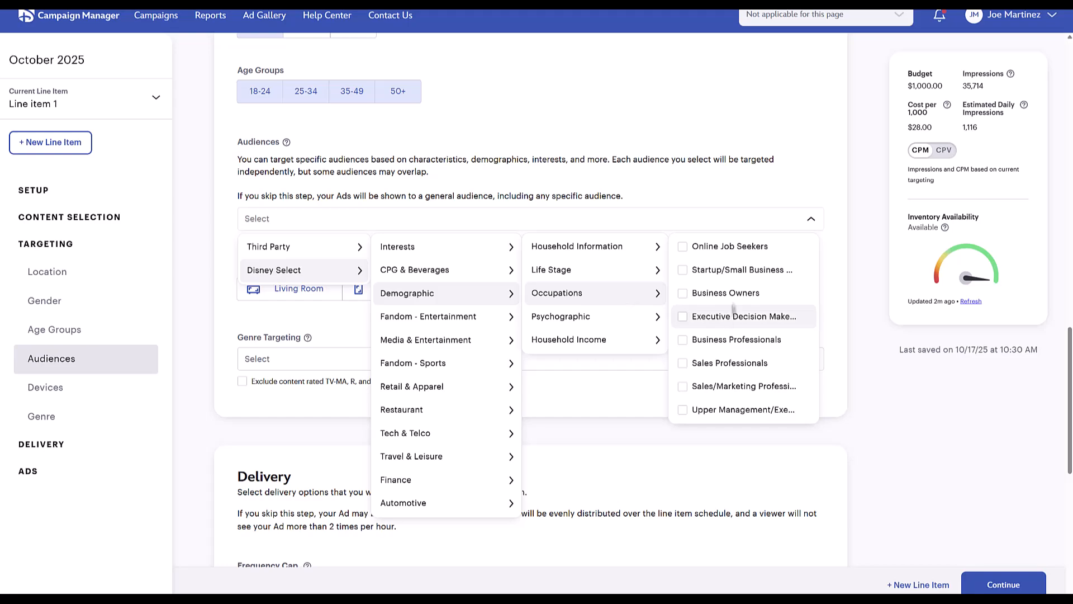
pyautogui.moveTo(624, 348)
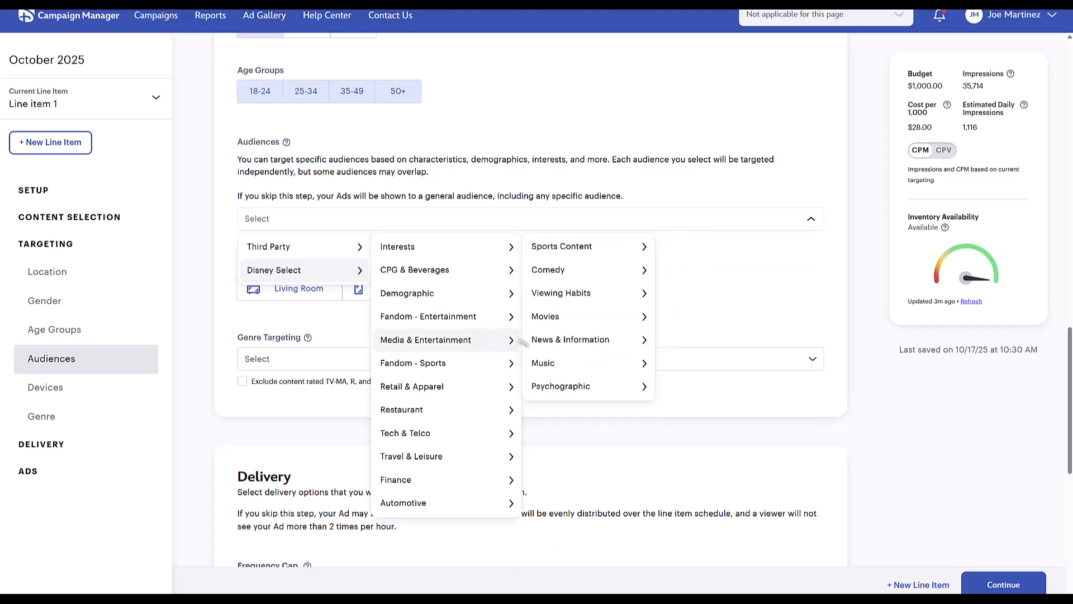
pyautogui.moveTo(492, 323)
pyautogui.moveTo(557, 347)
pyautogui.moveTo(467, 372)
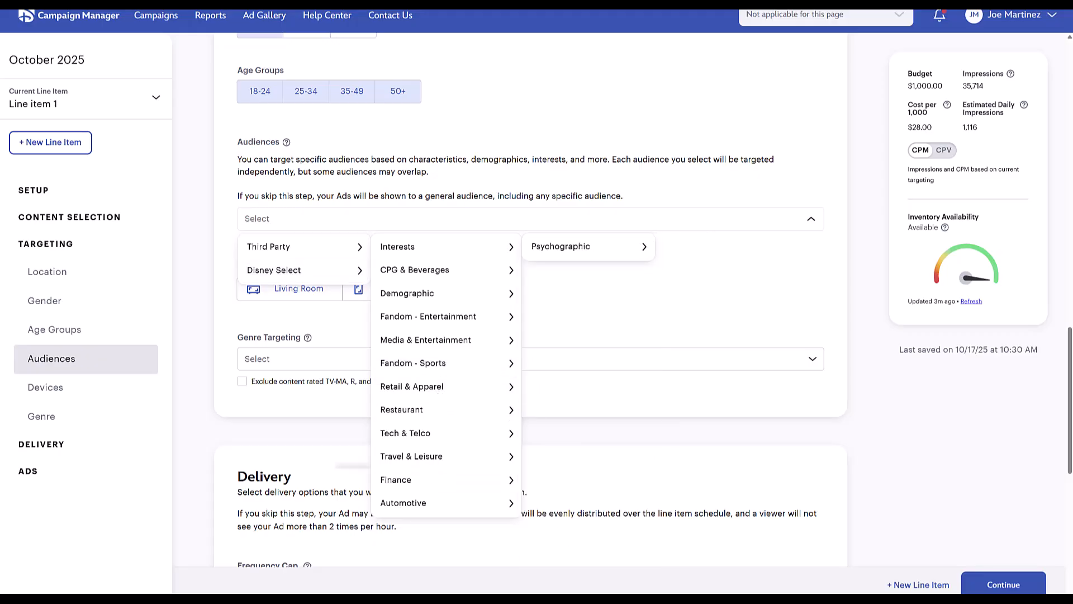
pyautogui.moveTo(441, 387)
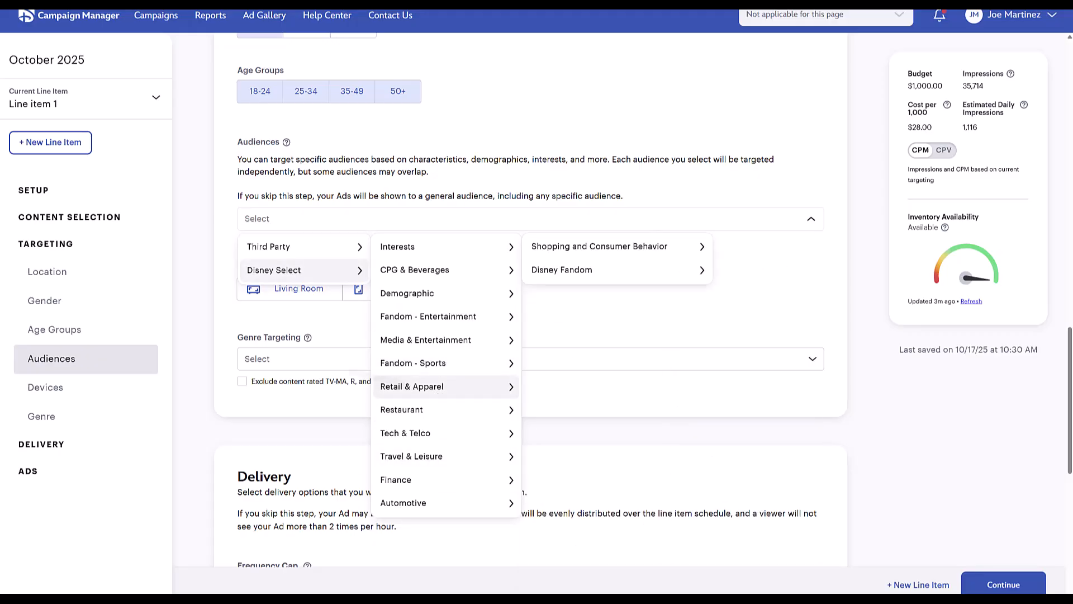
pyautogui.click(208, 317)
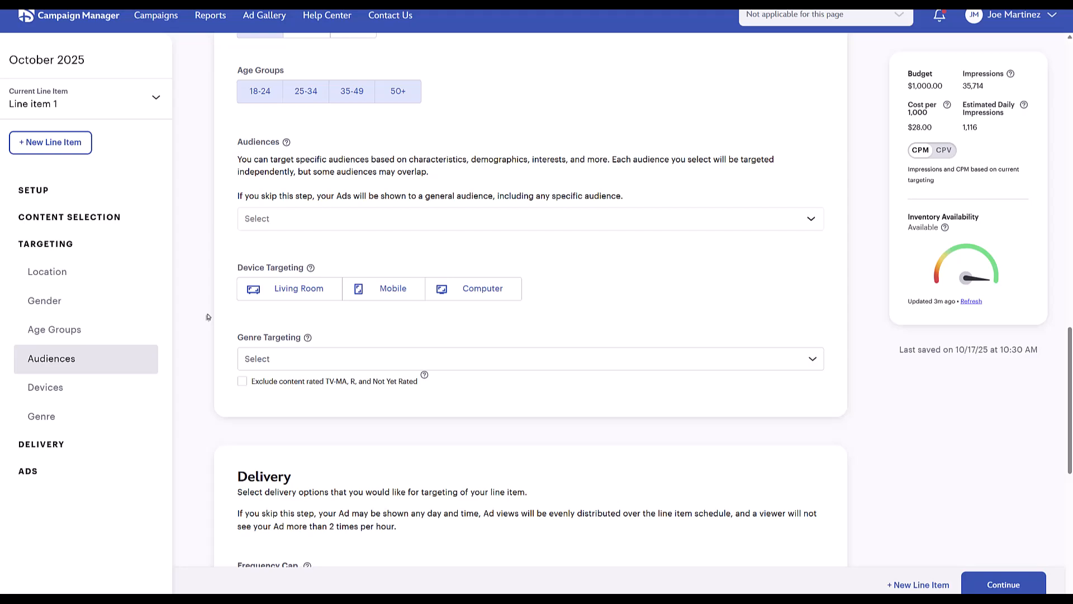
# Step: Add the Business Owners, Business Professionals, Executive Decision Makers, Sales/Marketing Professionals and Upper Management/Executives occupation audiences, and target Living Room and Computer devices
pyautogui.click(342, 219)
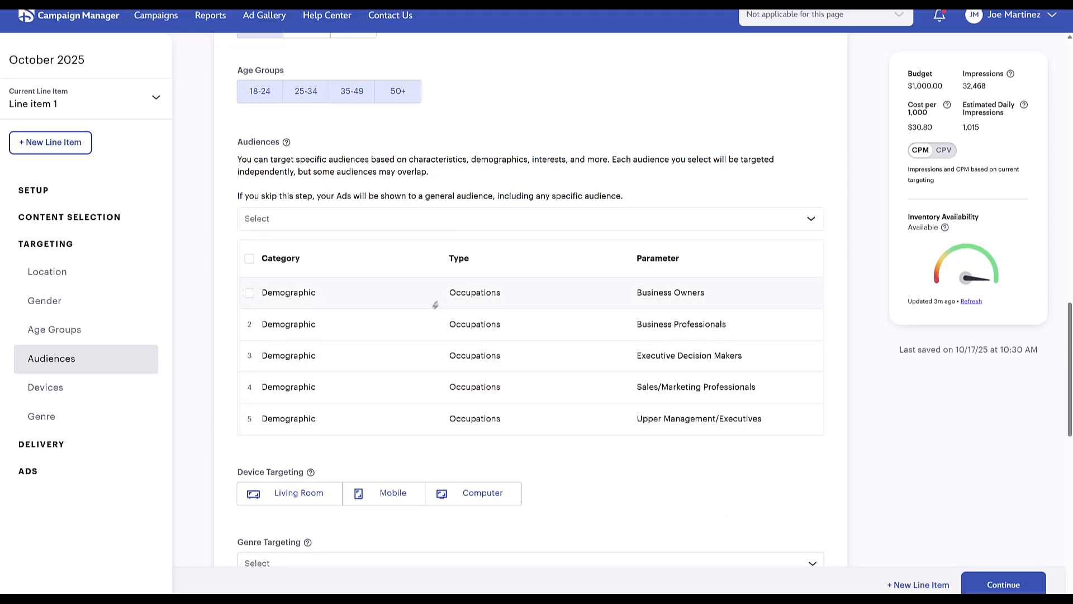
pyautogui.scroll(-3, 435, 305)
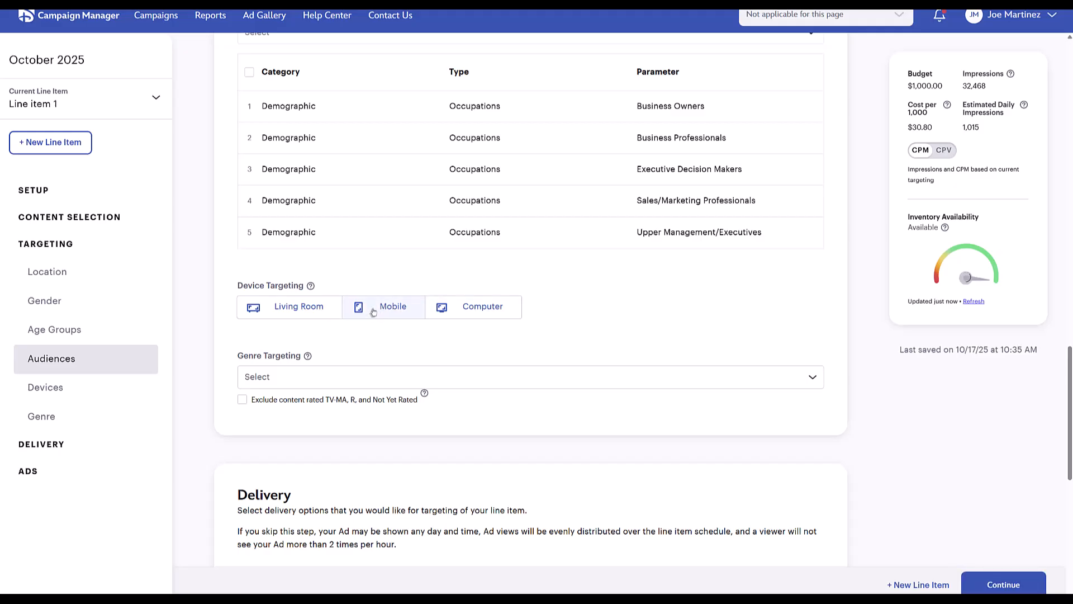
pyautogui.click(307, 314)
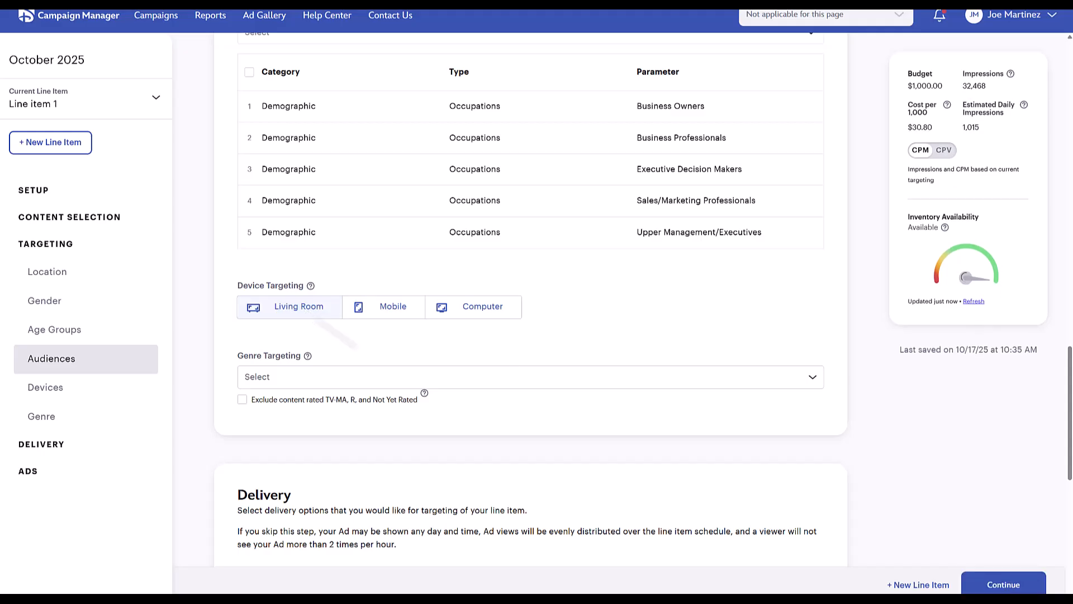
pyautogui.click(492, 315)
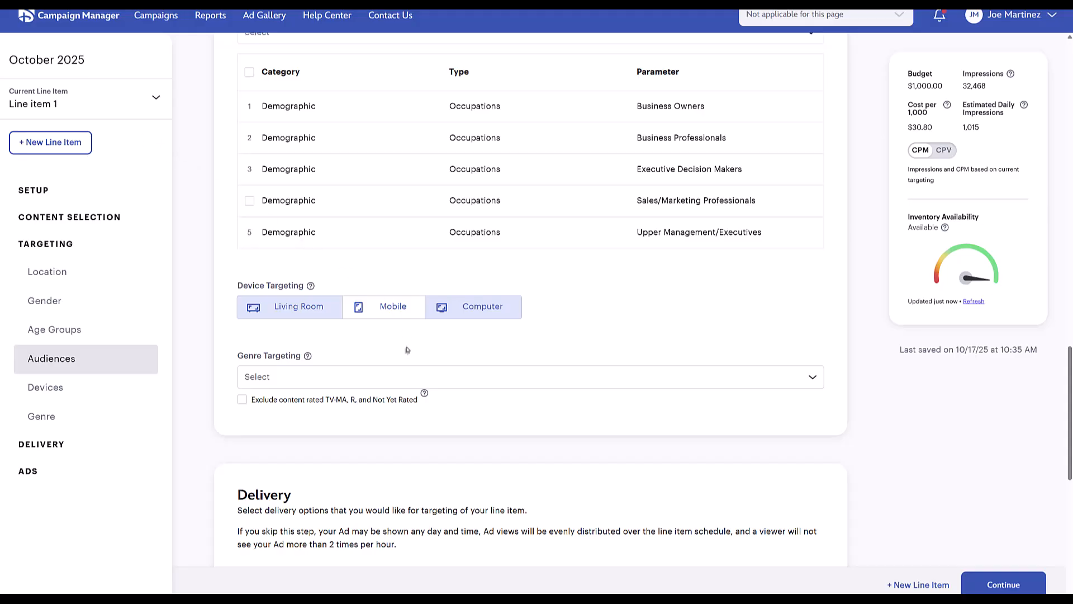
# Step: Examine the genres available for genre targeting, from Anime through Video Games
pyautogui.click(454, 382)
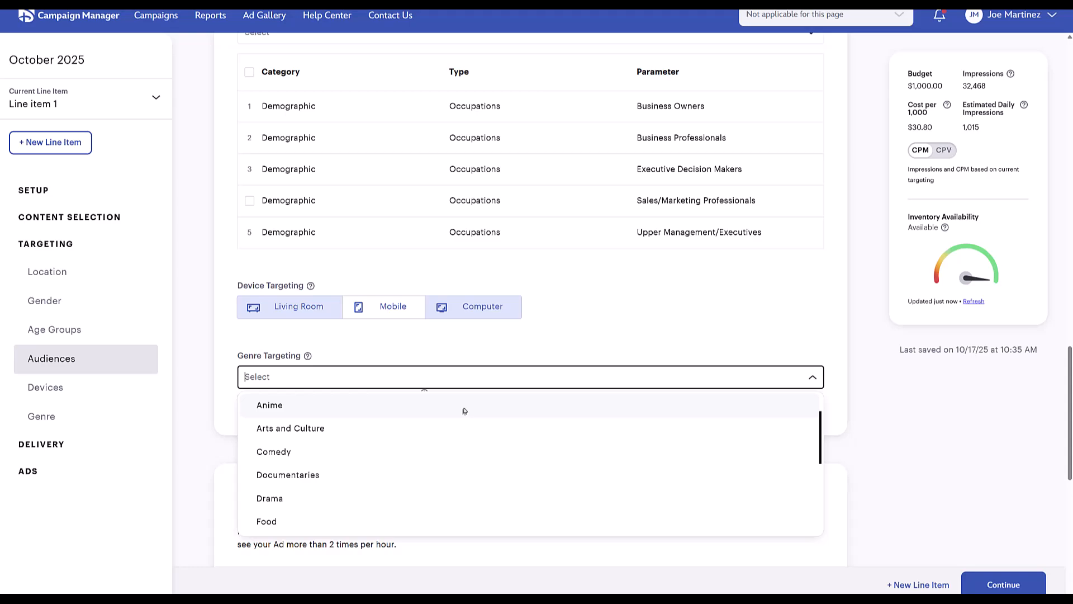
pyautogui.scroll(2, 464, 411)
pyautogui.scroll(-2, 464, 411)
pyautogui.scroll(-2, 464, 410)
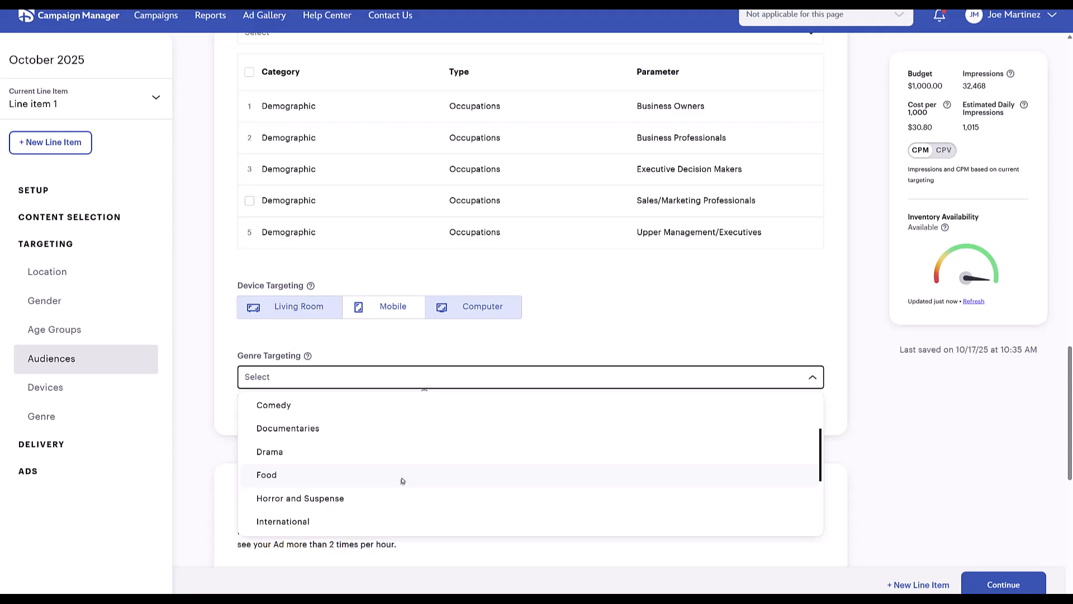
pyautogui.scroll(-6, 403, 481)
pyautogui.scroll(-1, 401, 445)
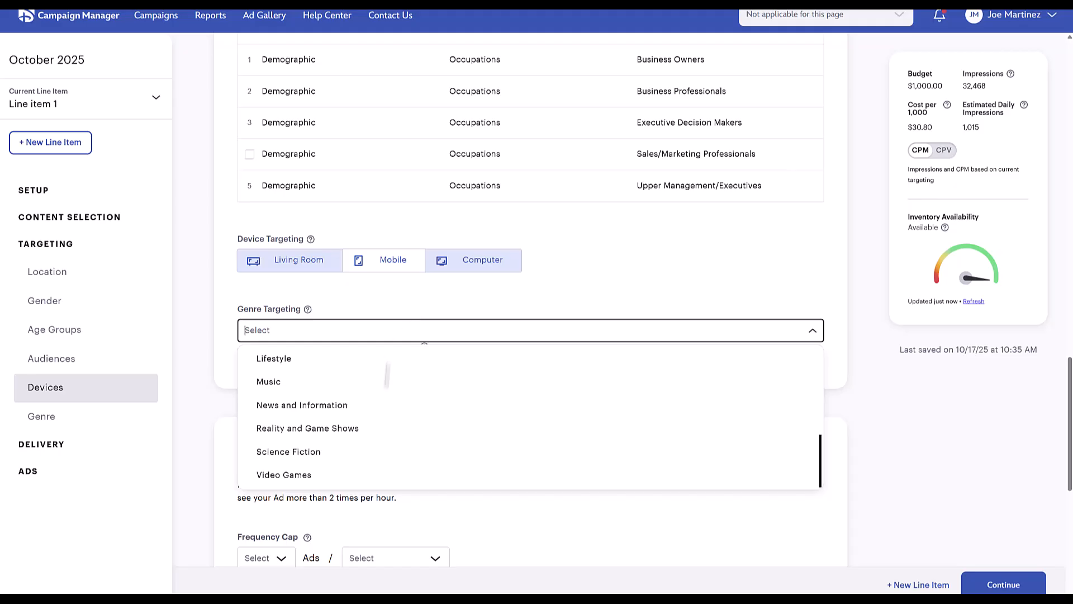
pyautogui.scroll(5, 383, 387)
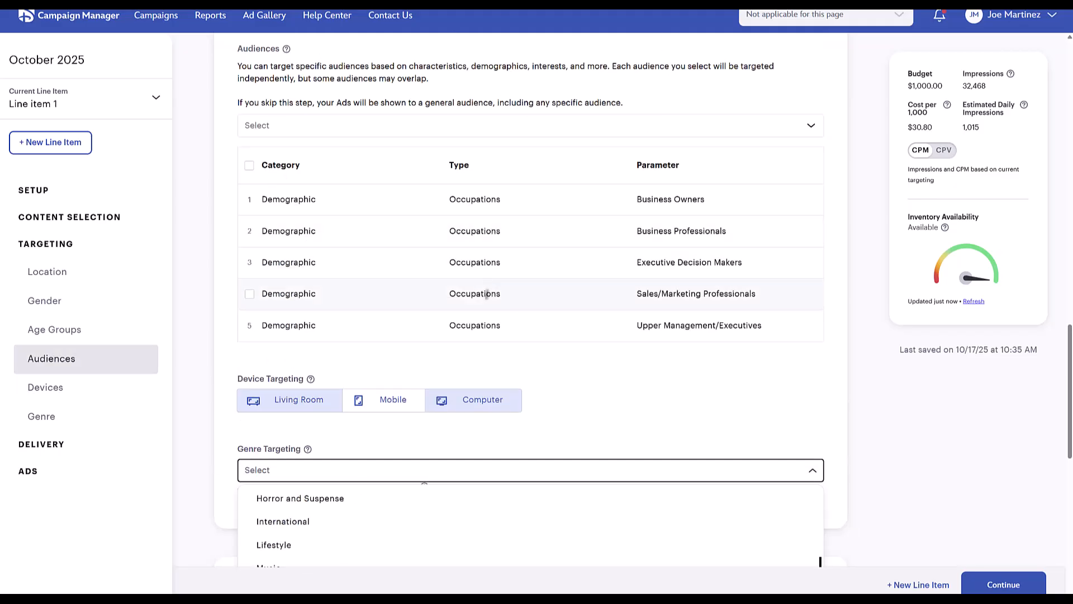
pyautogui.scroll(-2, 467, 340)
pyautogui.click(467, 341)
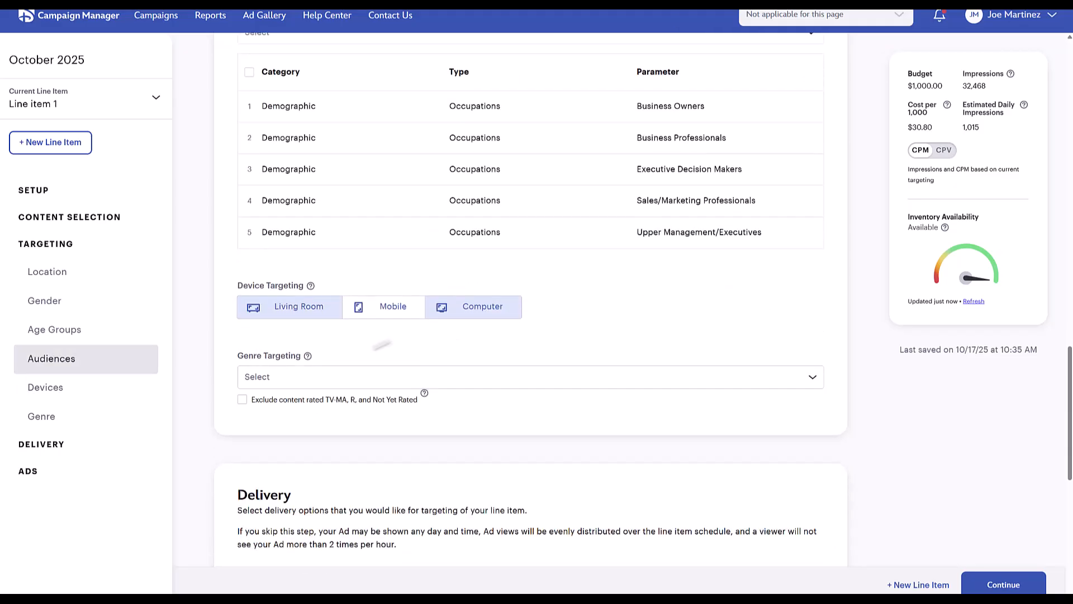
# Step: Exclude content rated TV-MA, R, and Not Yet Rated, and cap the delivery frequency at 15 ads per week
pyautogui.click(242, 399)
pyautogui.scroll(-6, 350, 412)
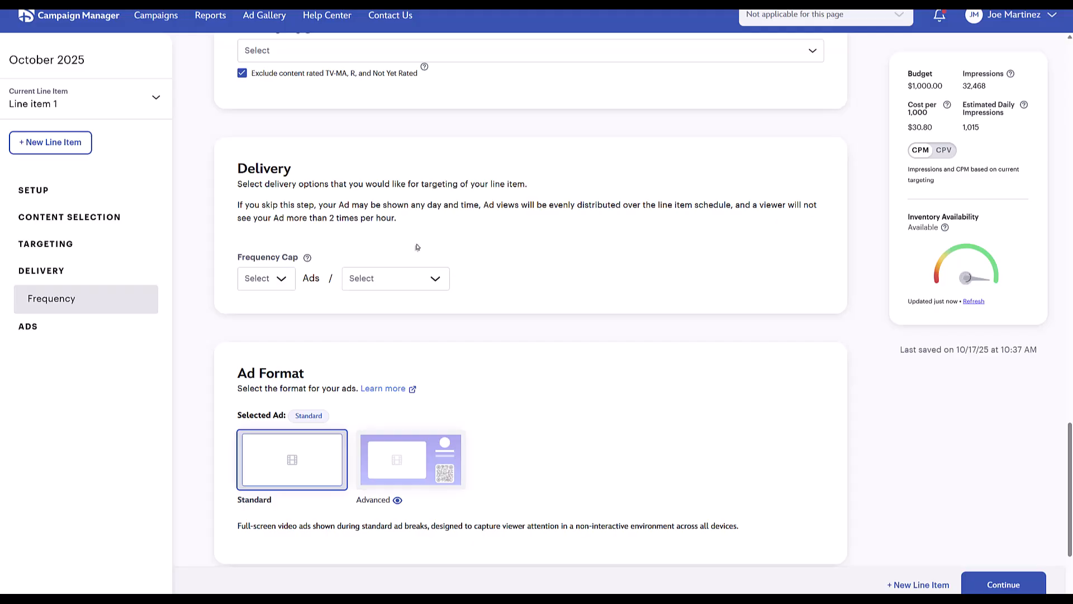
pyautogui.click(407, 283)
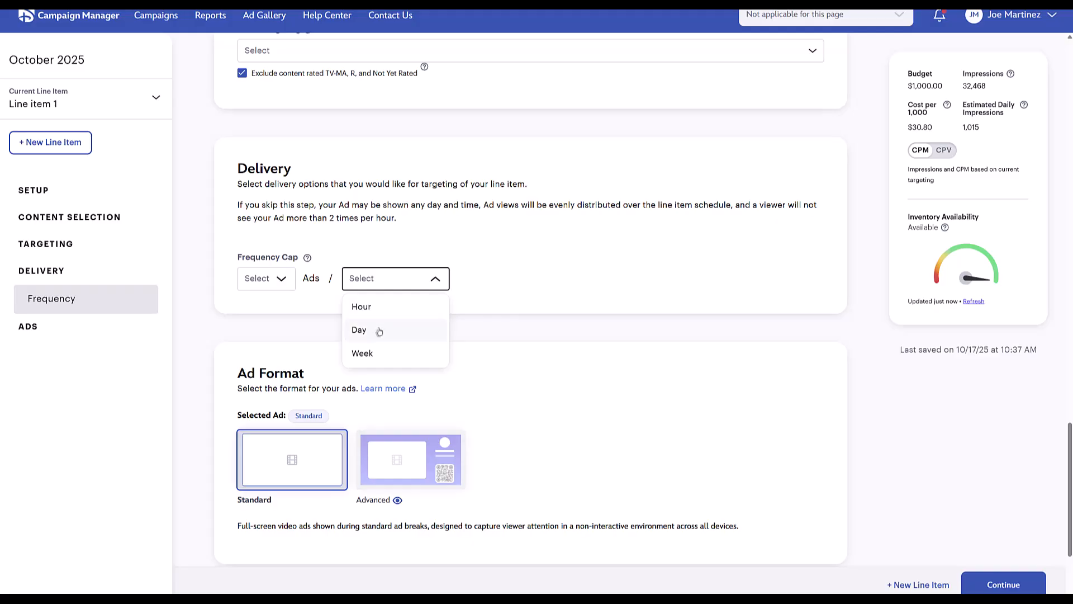
pyautogui.click(396, 354)
pyautogui.click(266, 278)
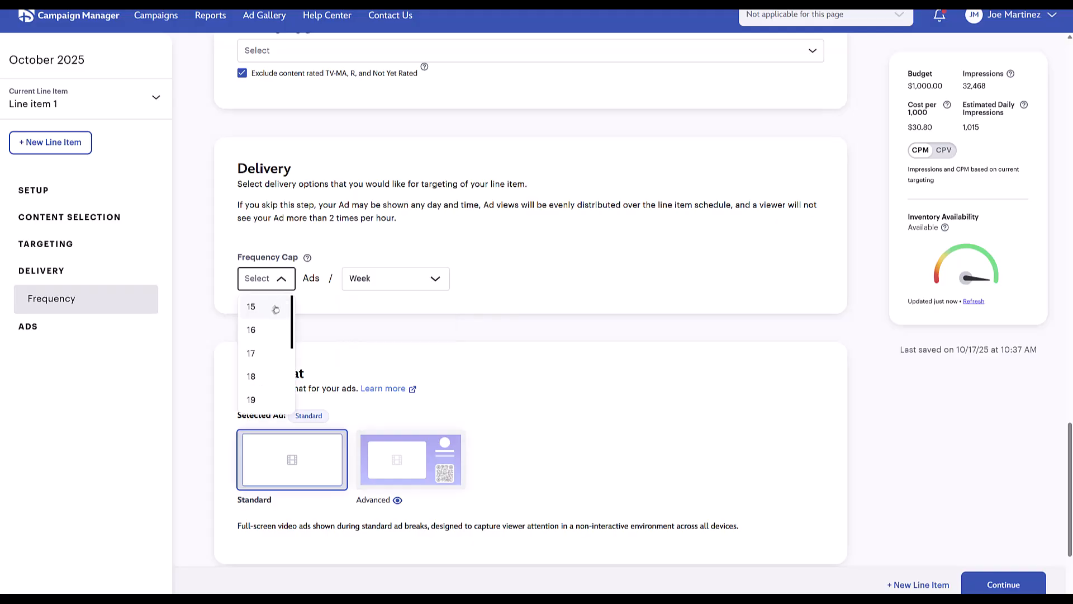
pyautogui.click(250, 304)
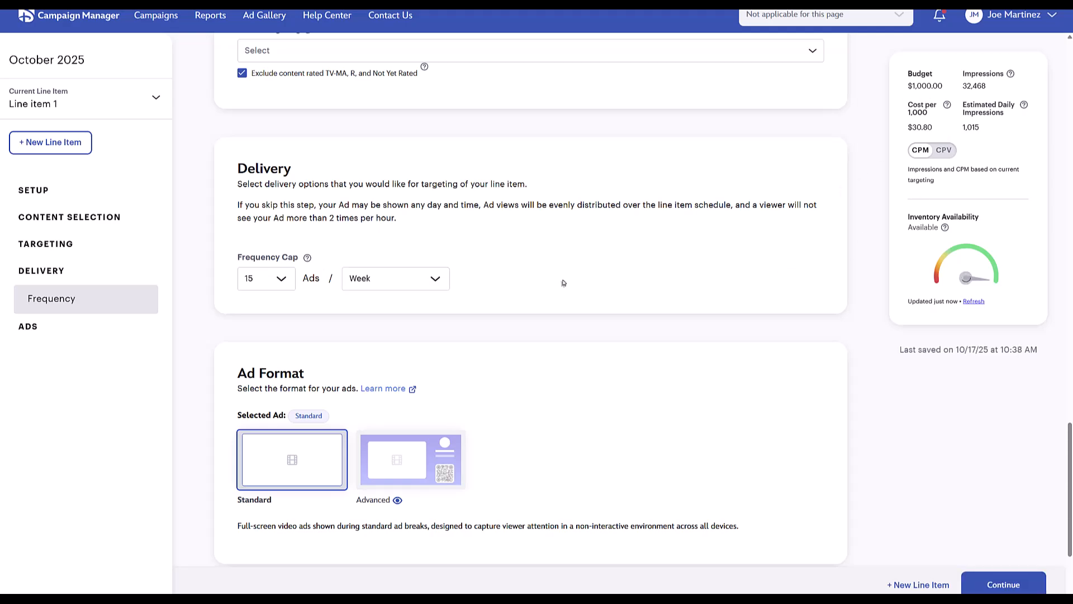
# Step: Keep the Standard ad format and upload an mp4 video of about 19 seconds as the line item's ad
pyautogui.scroll(-3, 559, 285)
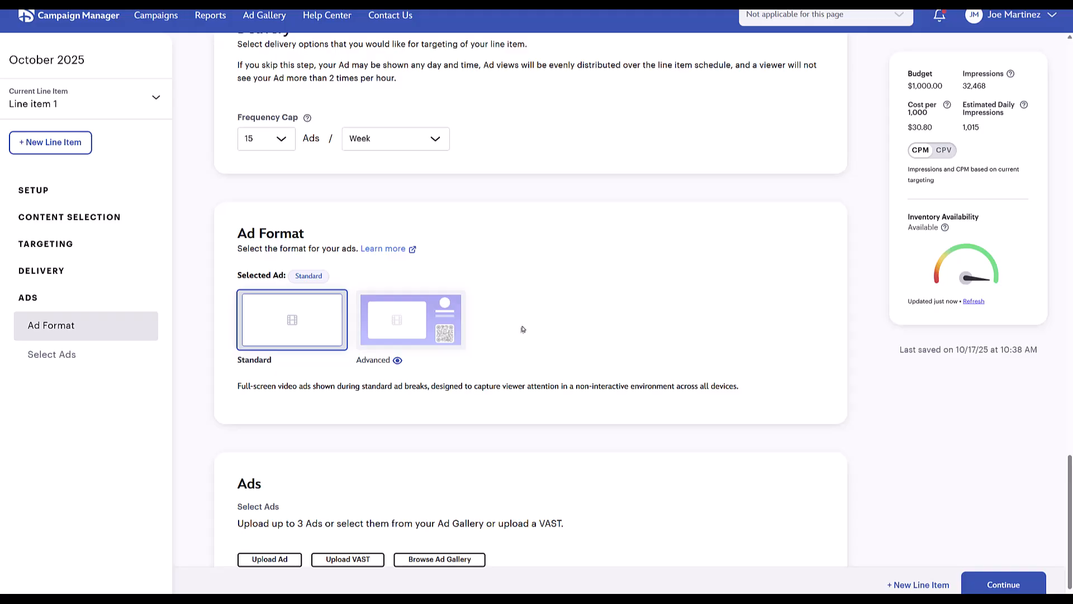
pyautogui.moveTo(440, 336)
pyautogui.scroll(-1, 294, 333)
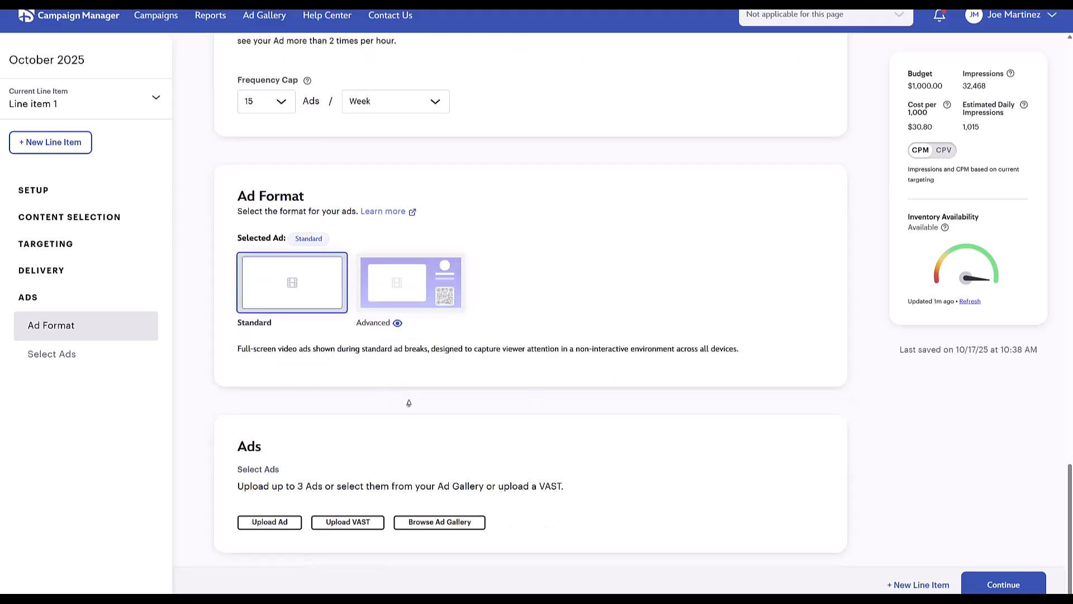
pyautogui.click(471, 527)
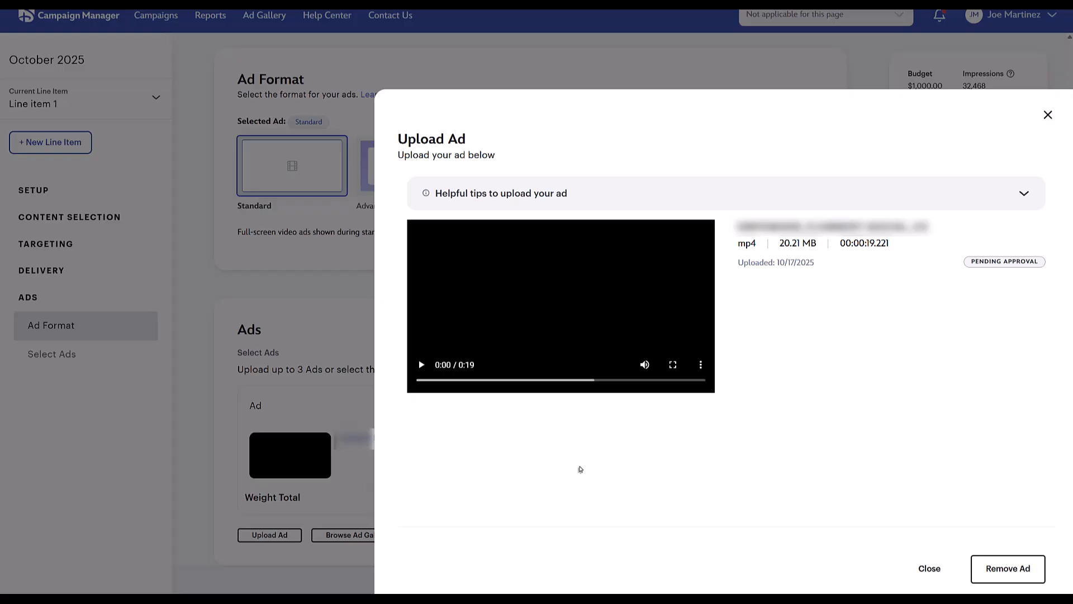
pyautogui.click(1047, 116)
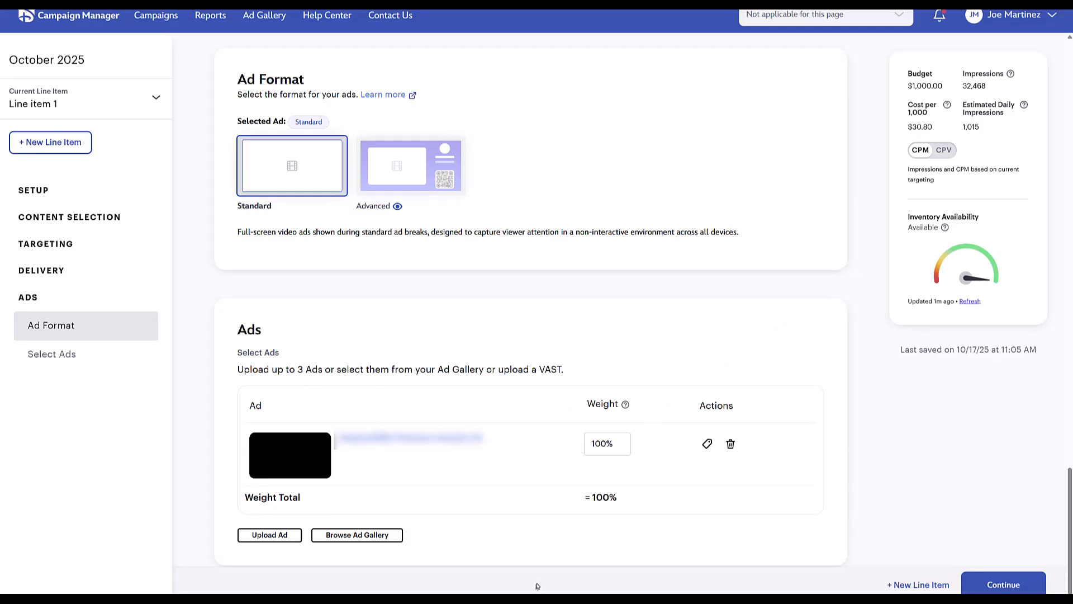
# Step: Select the October 2025 line item in the campaign review, and return to the campaigns list
pyautogui.click(1000, 583)
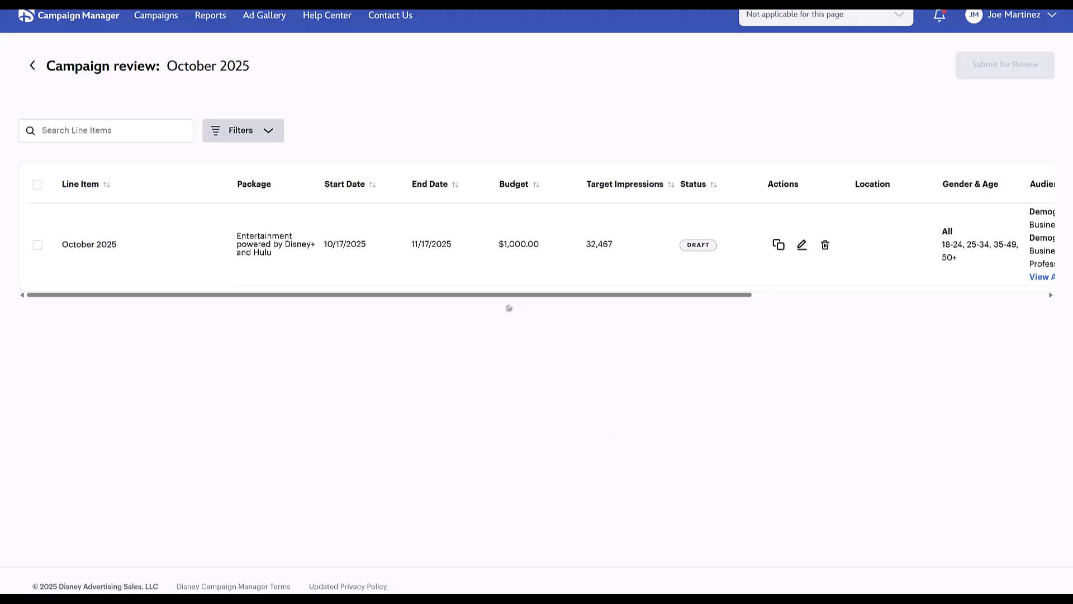
pyautogui.moveTo(517, 295)
pyautogui.mouseDown()
pyautogui.moveTo(547, 298)
pyautogui.moveTo(515, 297)
pyautogui.mouseUp()
pyautogui.click(38, 246)
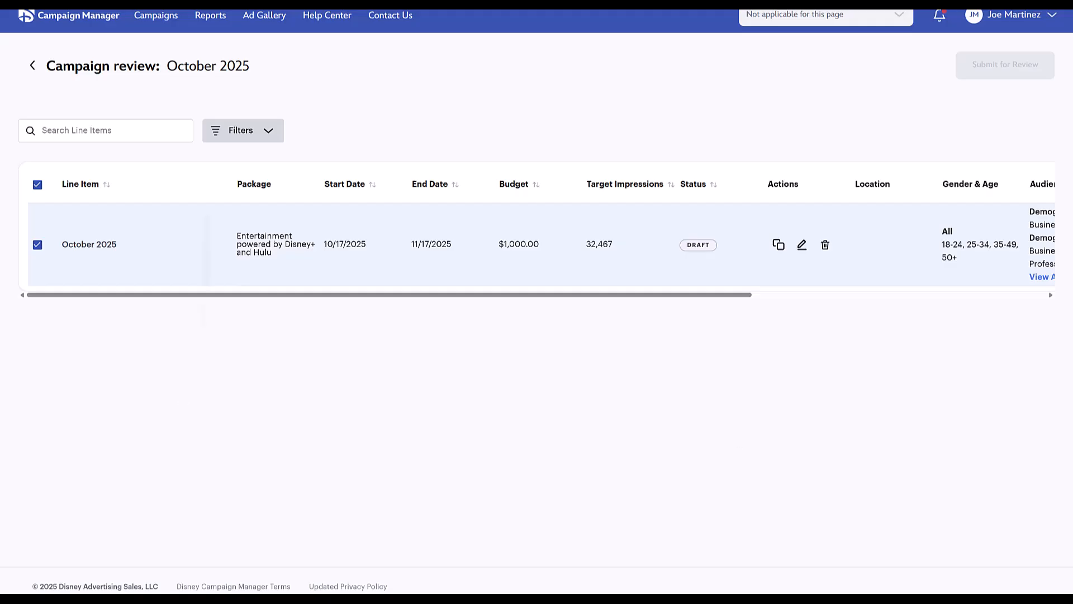
pyautogui.click(149, 22)
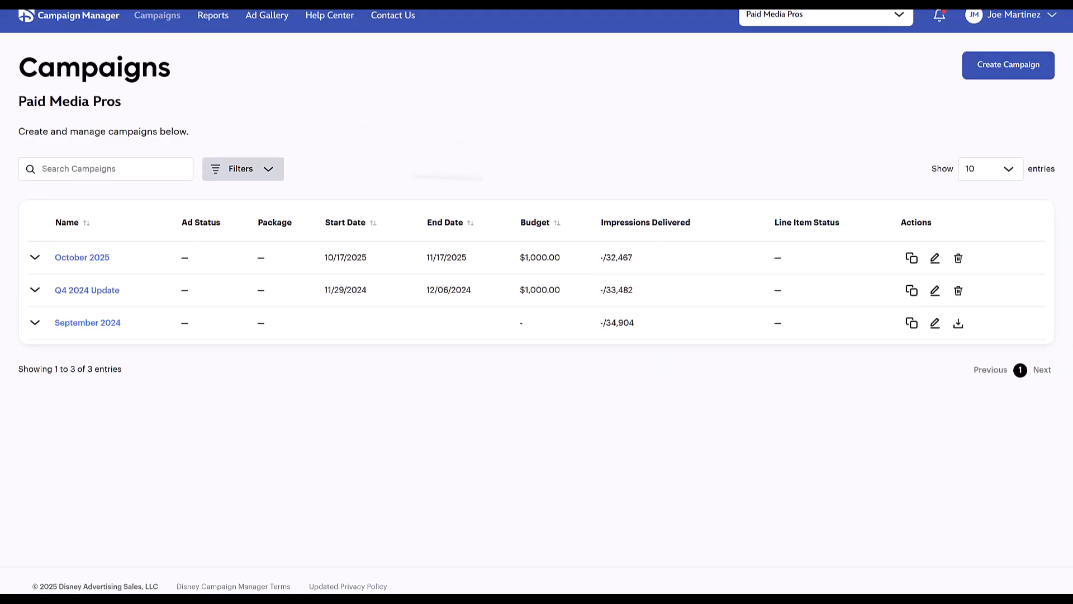